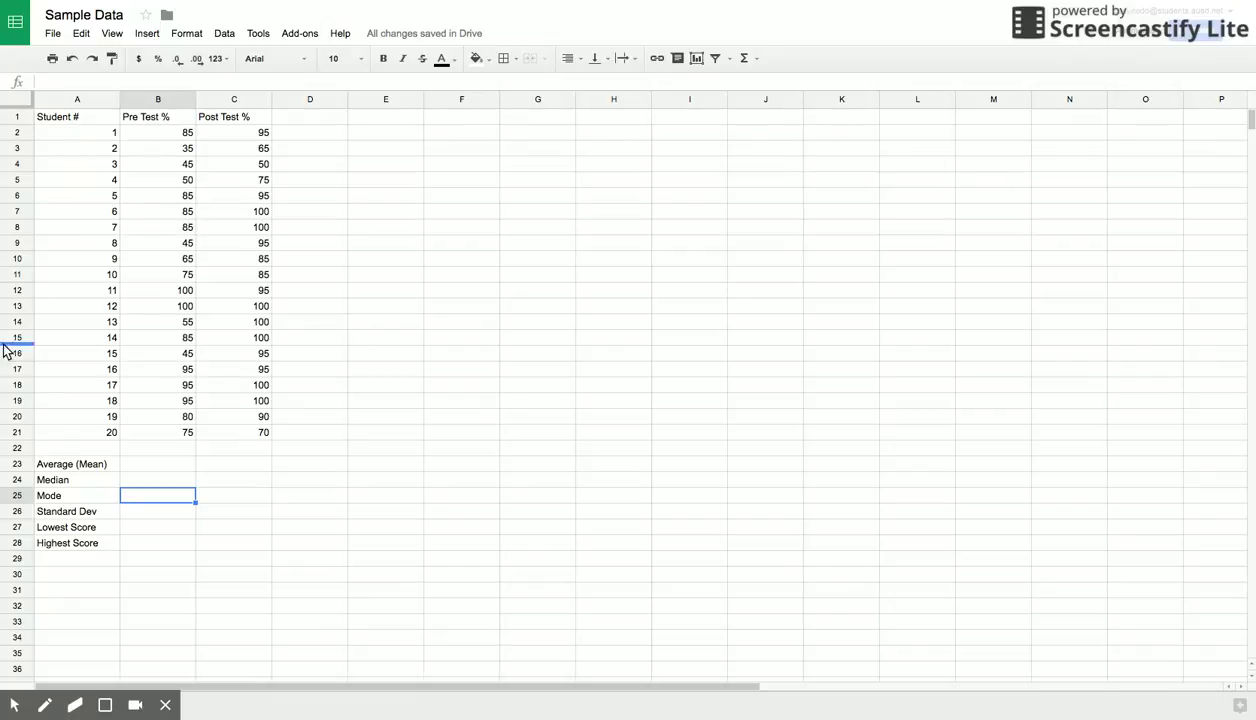
Enter =AVERAGE(B2:B21) in B23 so the Pre Test mean shows 74
{"action": "left_click", "coordinate": [93, 119]}
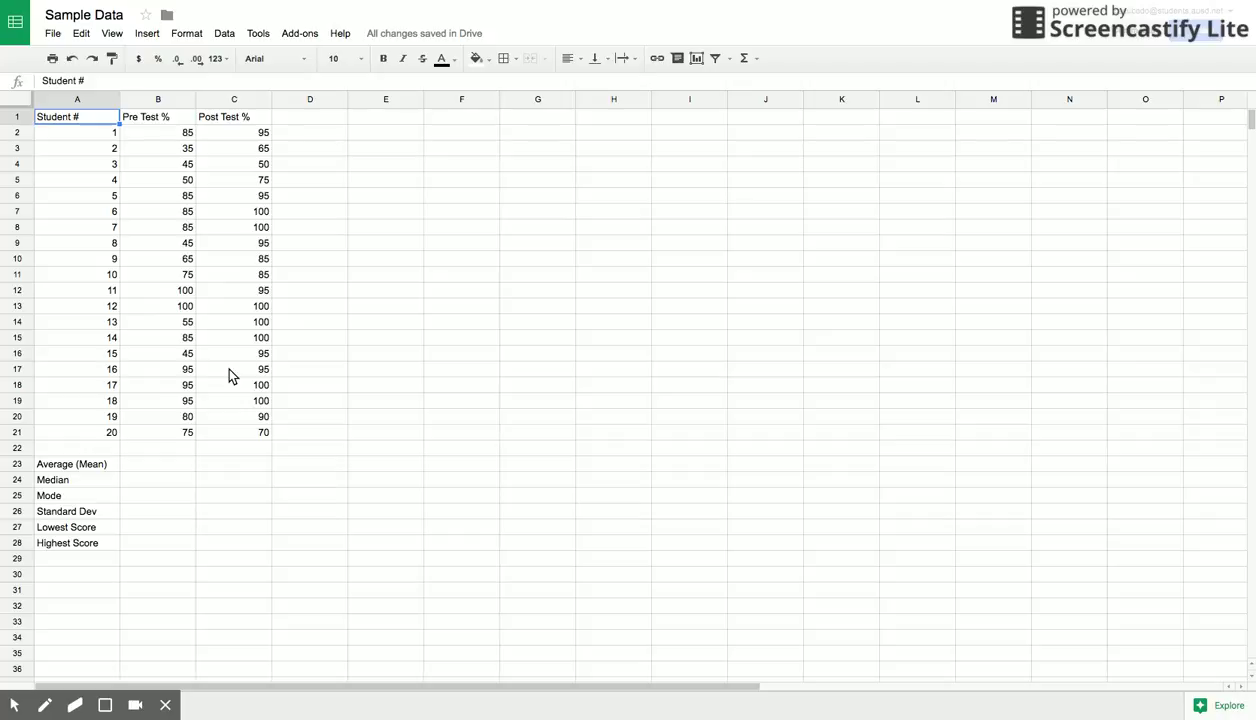
{"action": "left_click", "coordinate": [181, 403]}
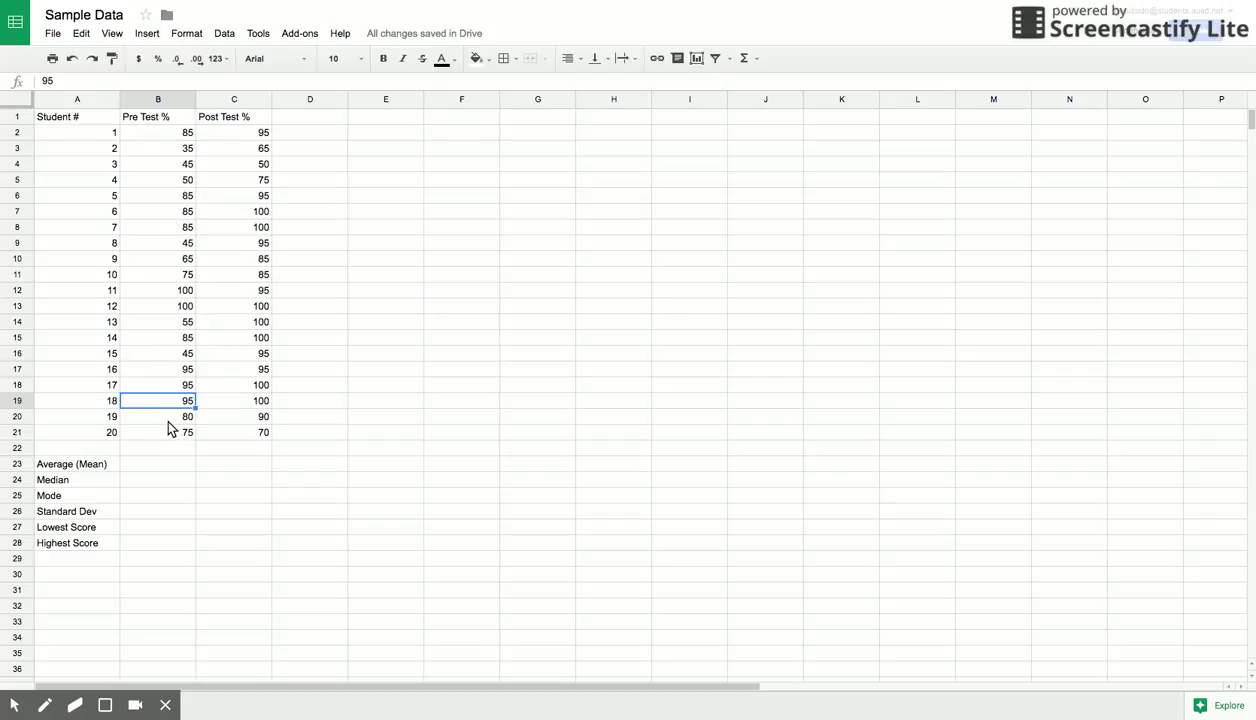
{"action": "left_click", "coordinate": [163, 466]}
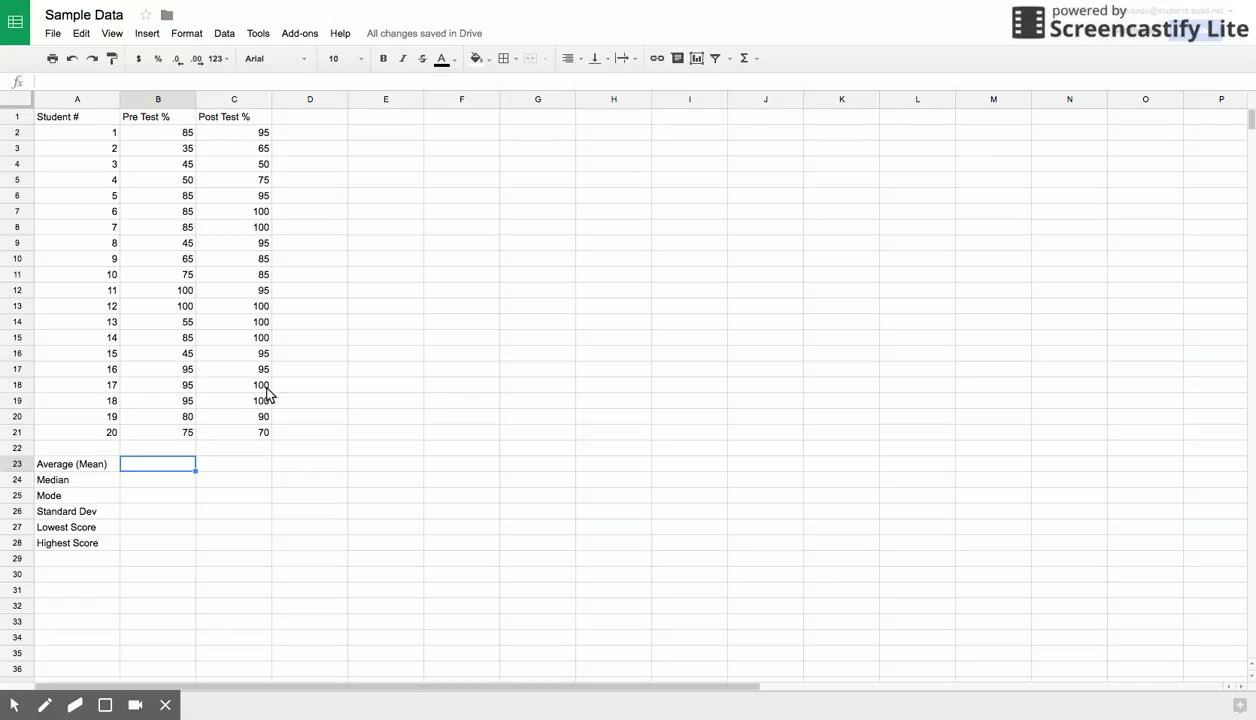
{"action": "type", "text": "="}
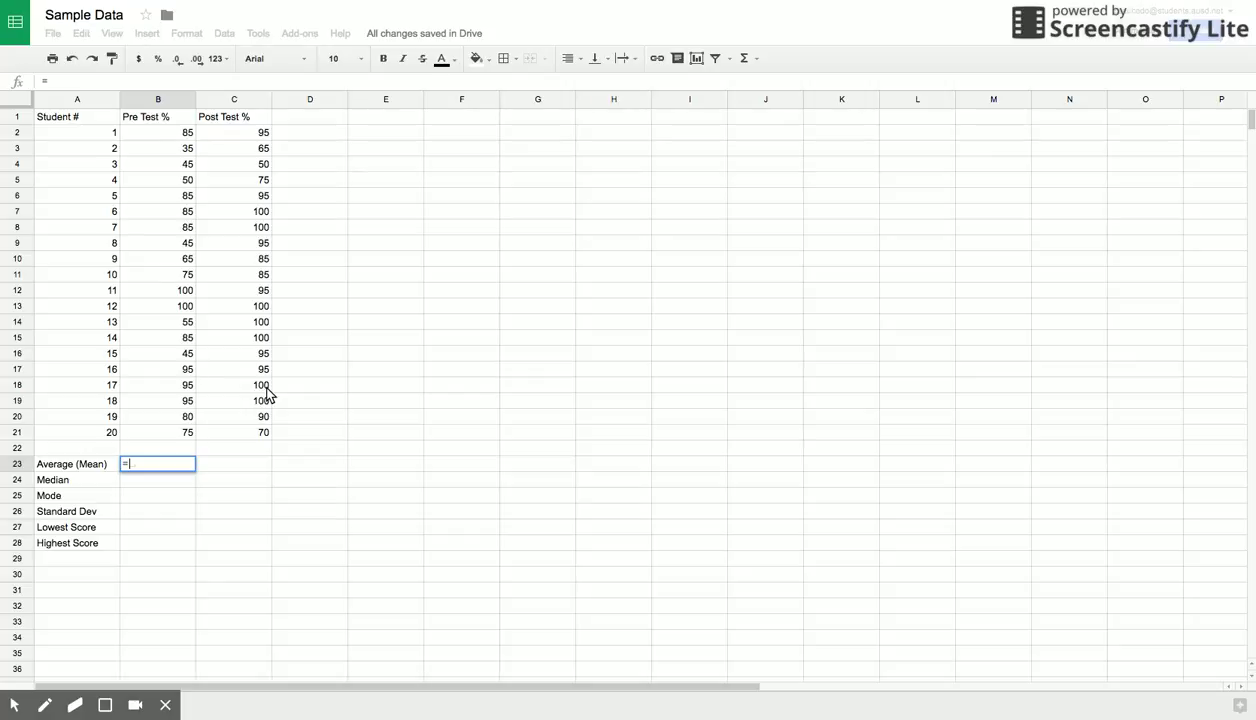
{"action": "type", "text": "AVER"}
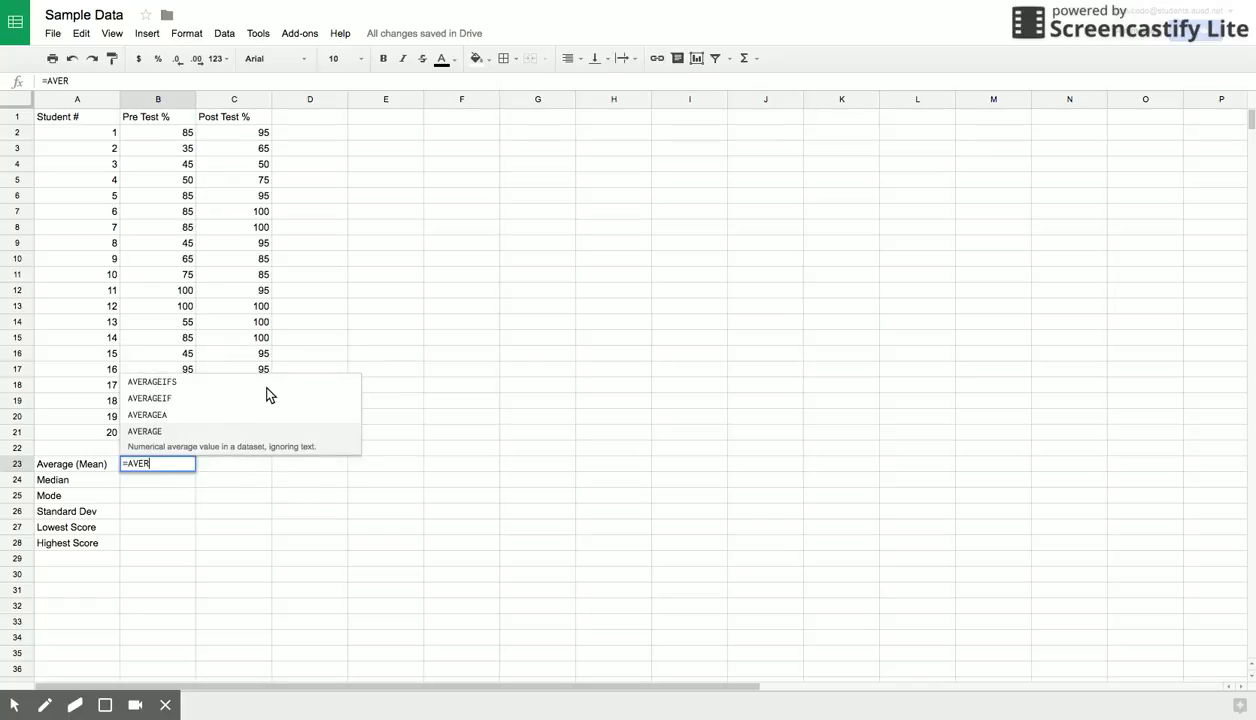
{"action": "type", "text": "AGE"}
{"action": "left_click", "coordinate": [167, 455]}
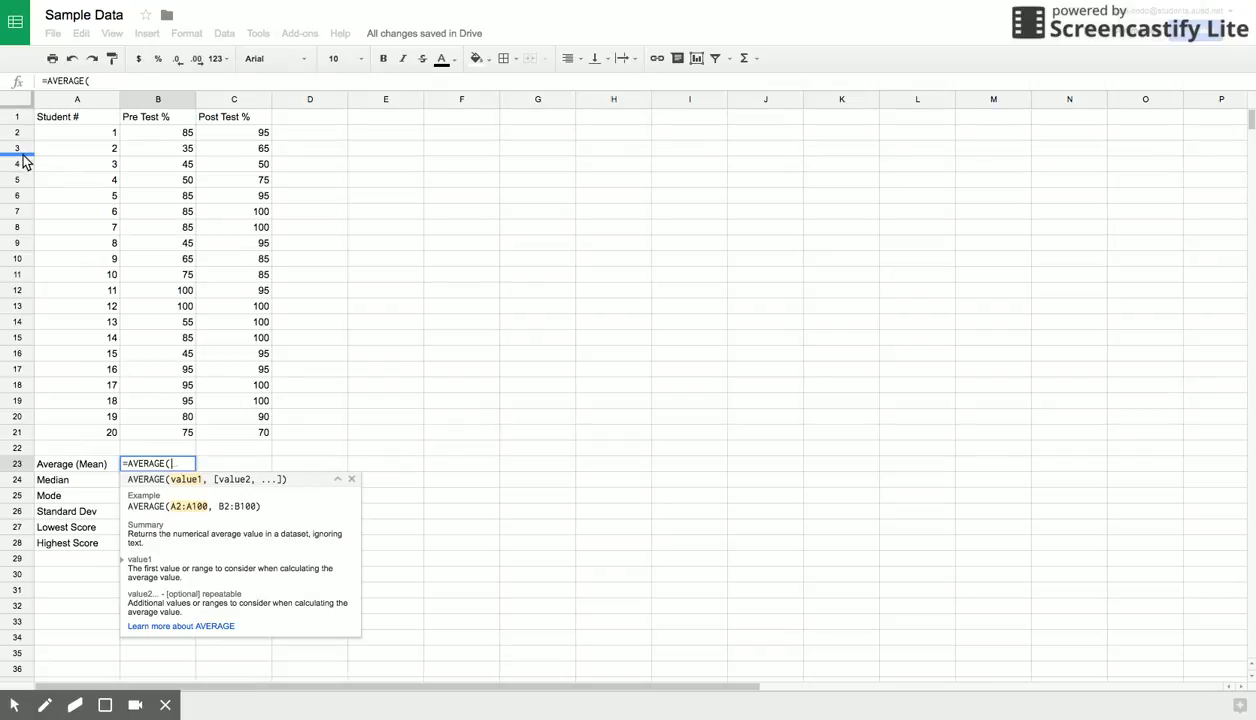
{"action": "left_click", "coordinate": [164, 139]}
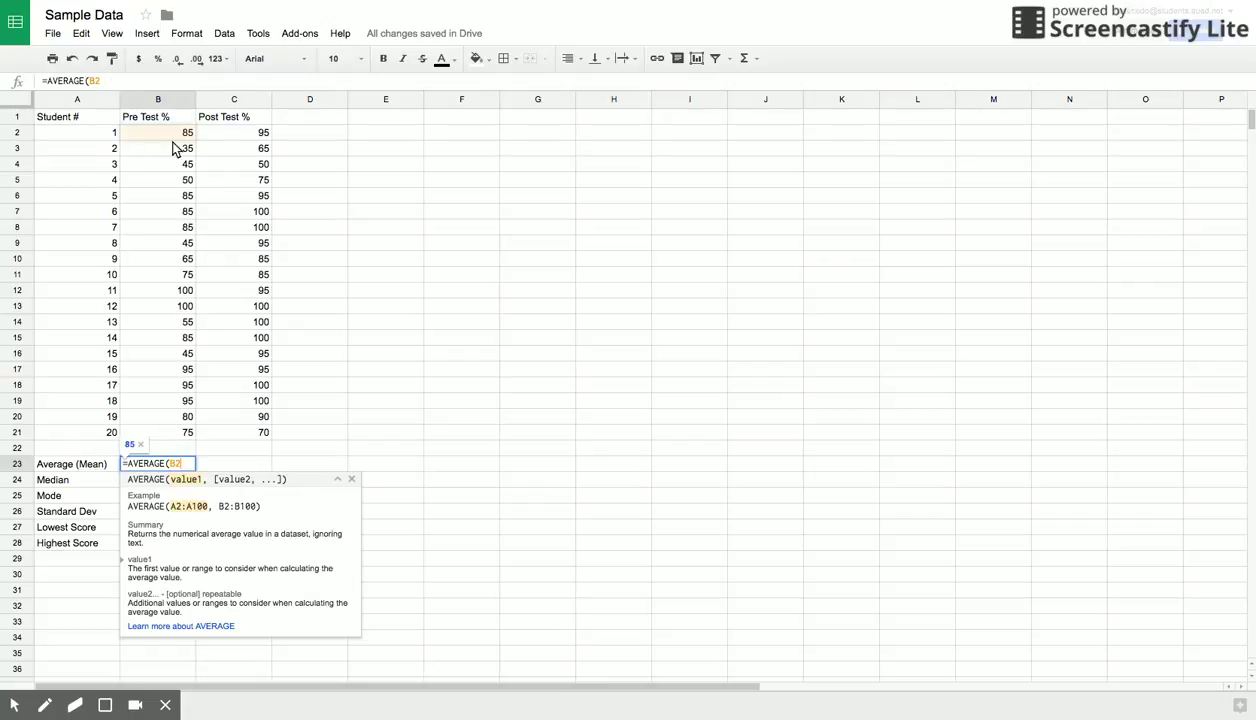
{"action": "left_click", "coordinate": [109, 82]}
{"action": "type", "text": ":"}
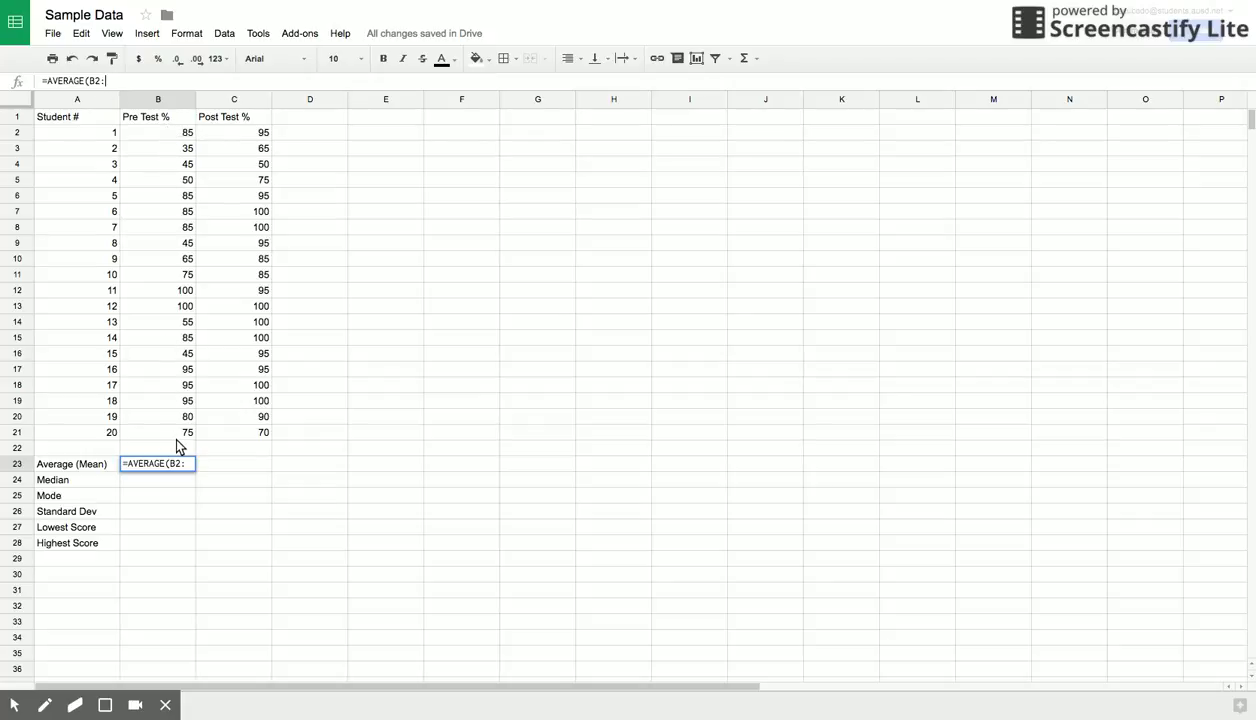
{"action": "type", "text": "B"}
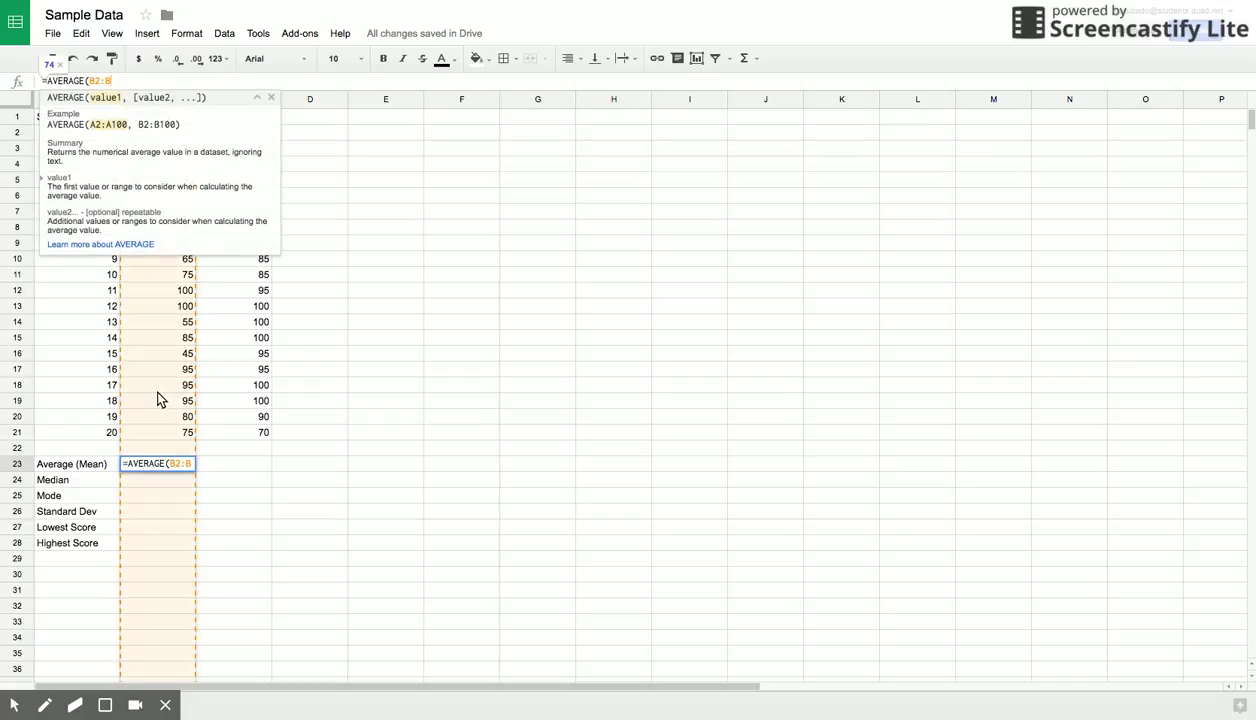
{"action": "type", "text": "21)"}
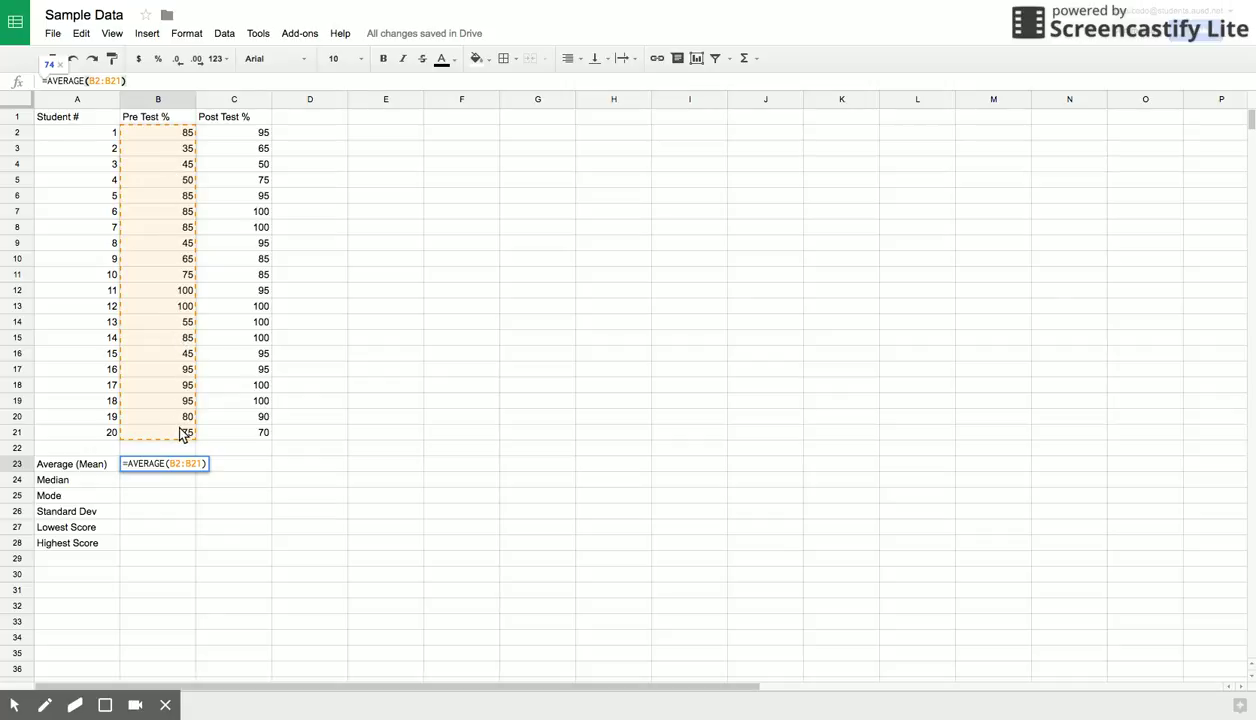
{"action": "key", "text": "Return"}
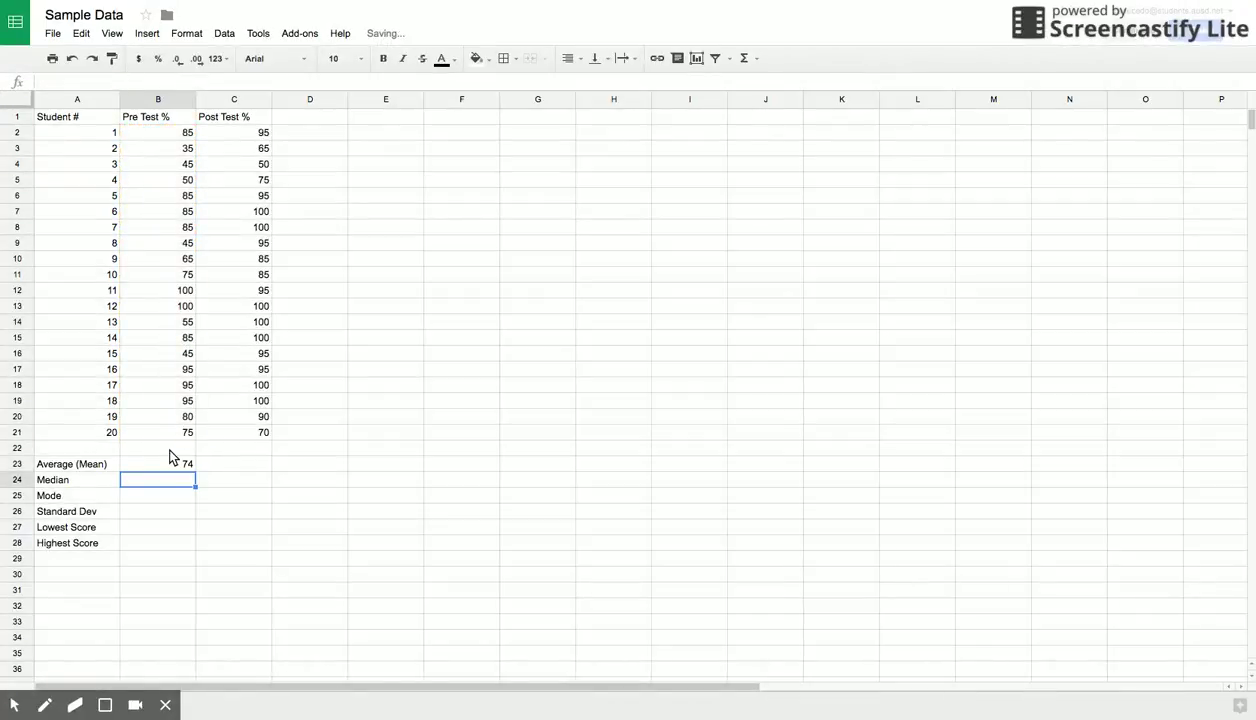
{"action": "left_click", "coordinate": [174, 462]}
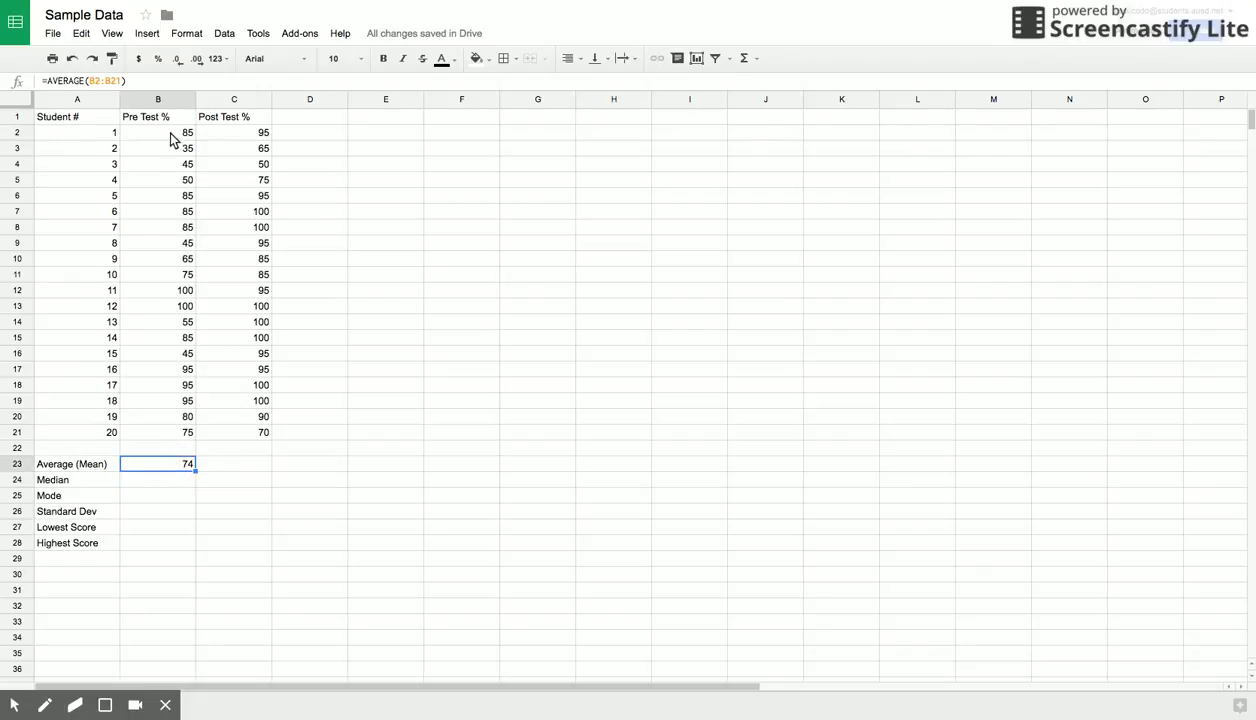
Enter =MEDIAN(B2:B21) in B24, giving a Pre Test median of 82.5
{"action": "left_click", "coordinate": [153, 481]}
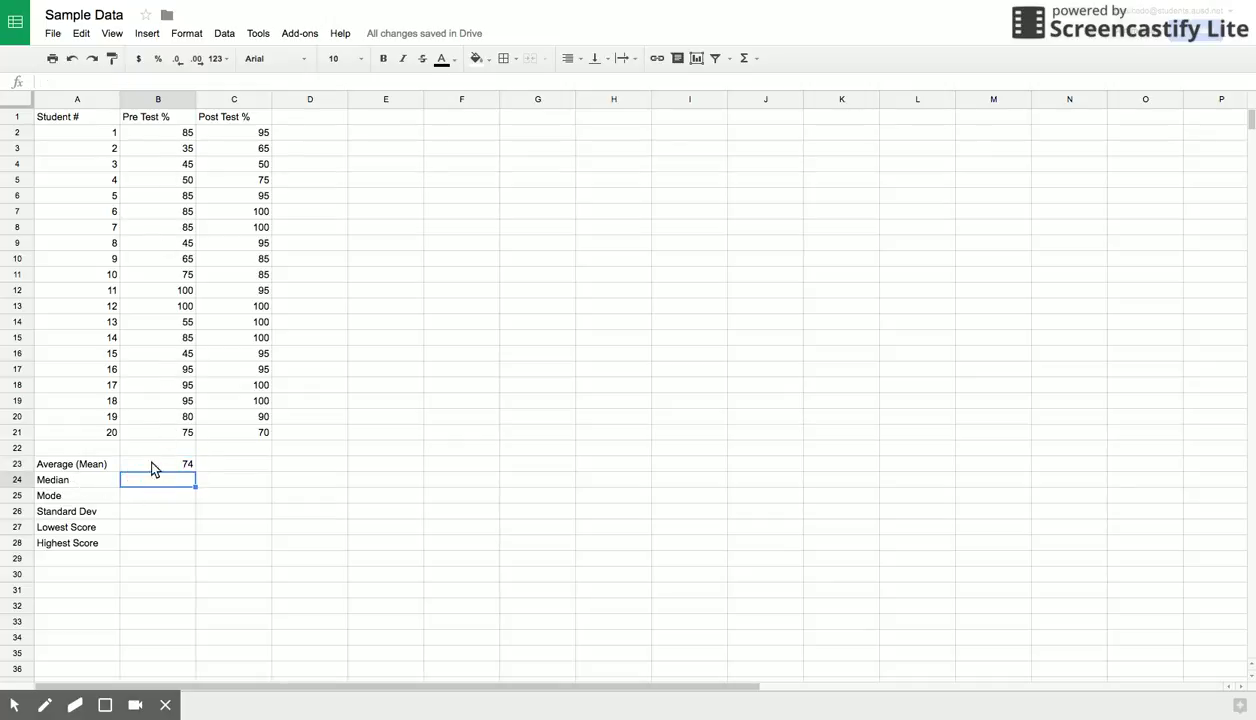
{"action": "left_click", "coordinate": [108, 81]}
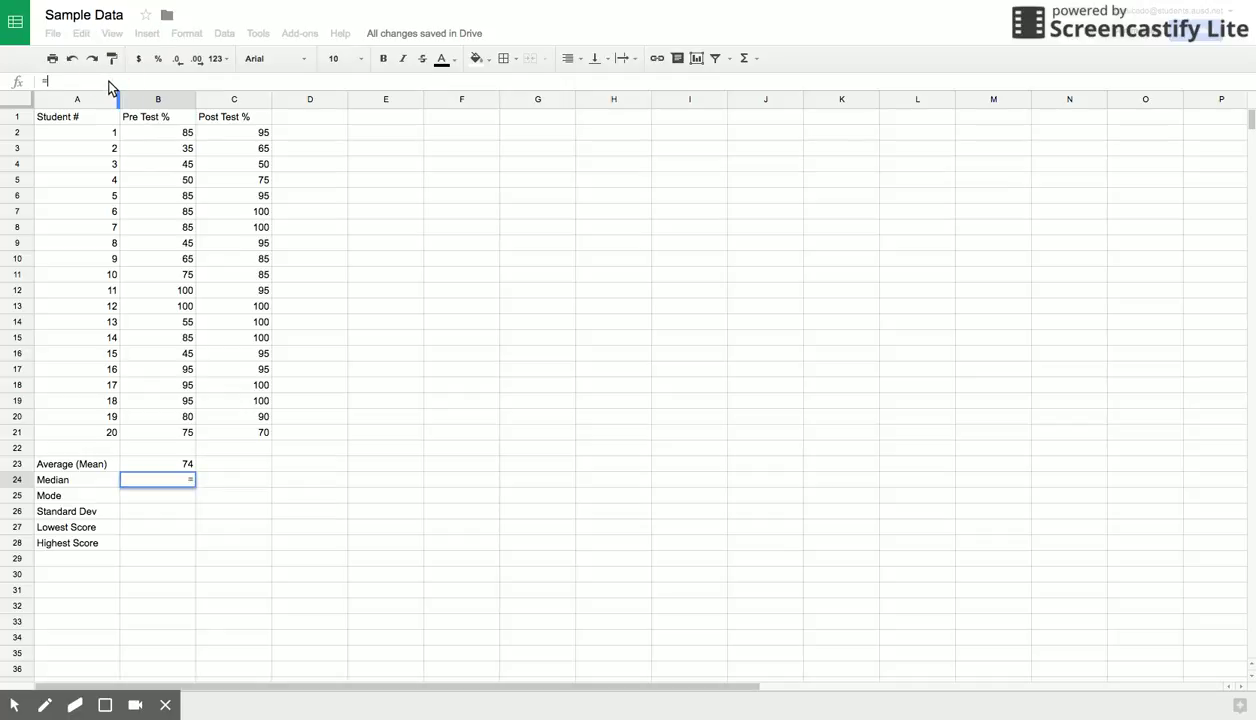
{"action": "type", "text": "=MEDIAN"}
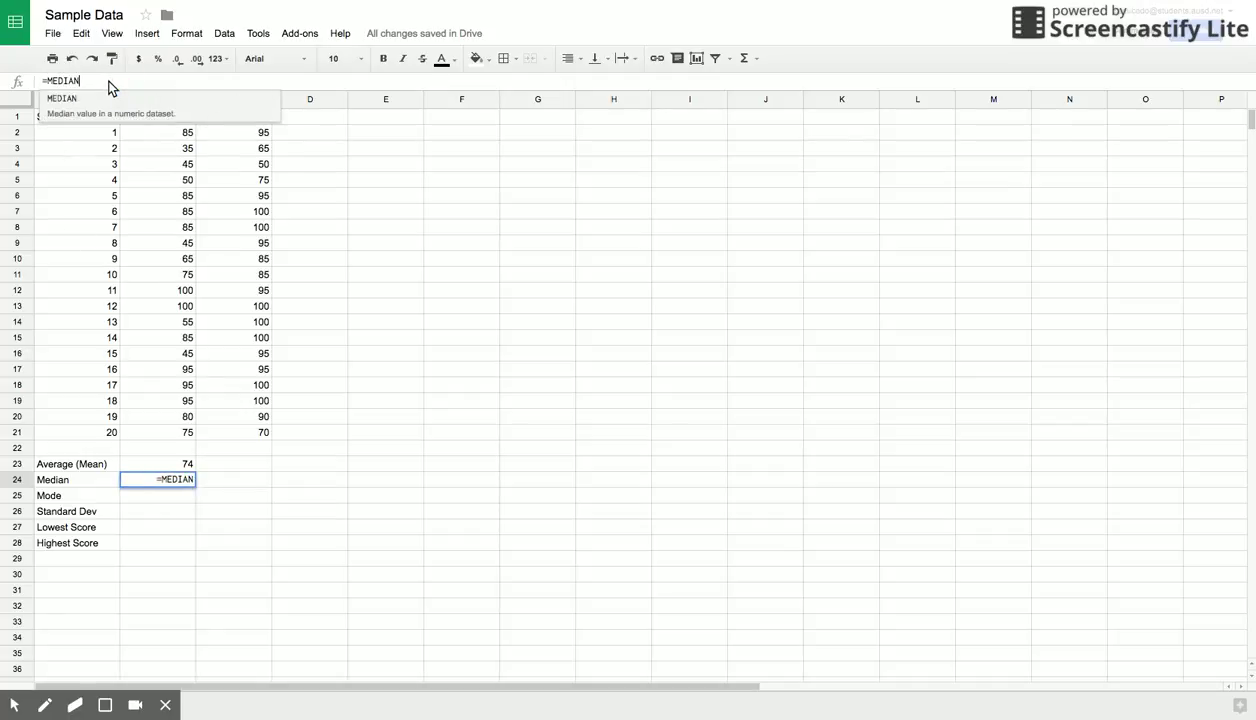
{"action": "left_click", "coordinate": [105, 101]}
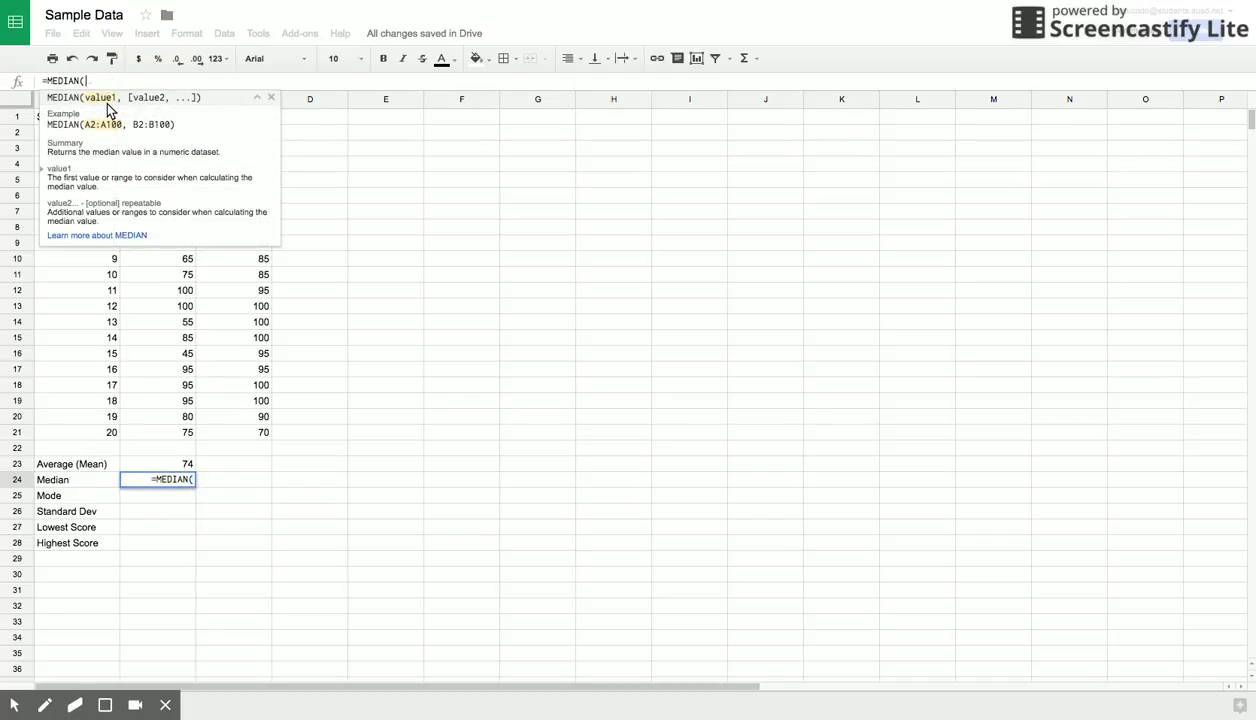
{"action": "left_click", "coordinate": [268, 97]}
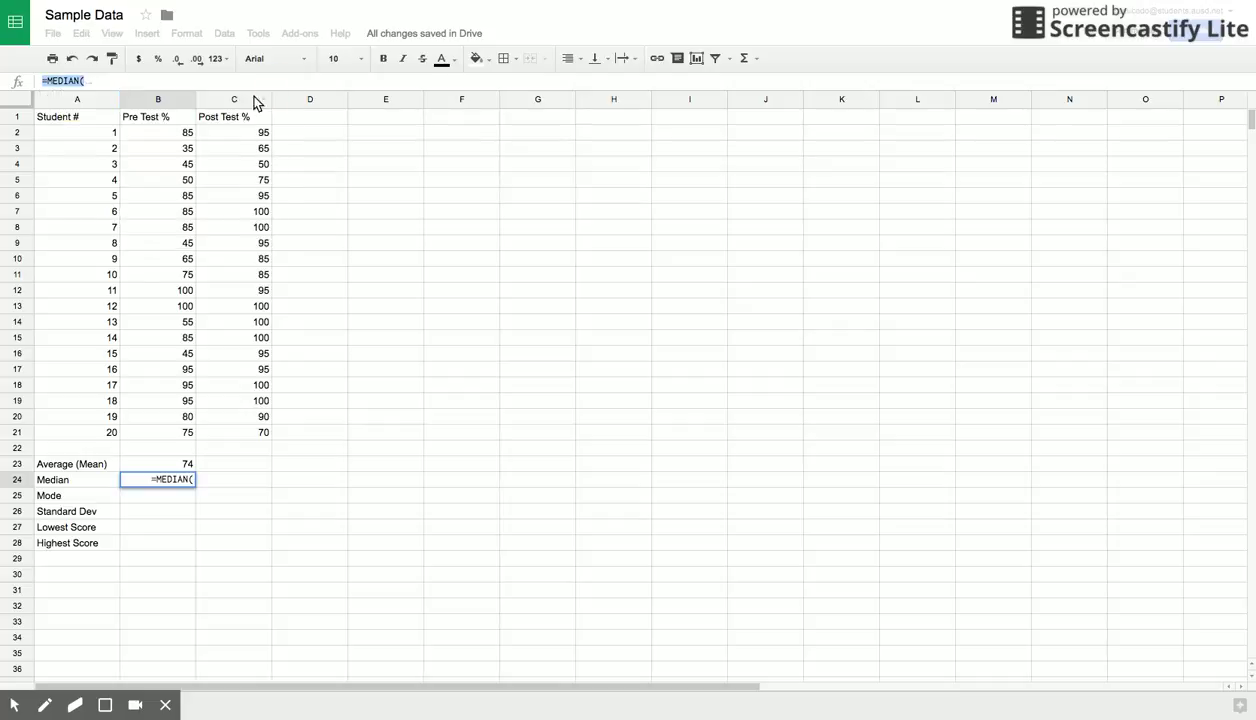
{"action": "left_click", "coordinate": [112, 79]}
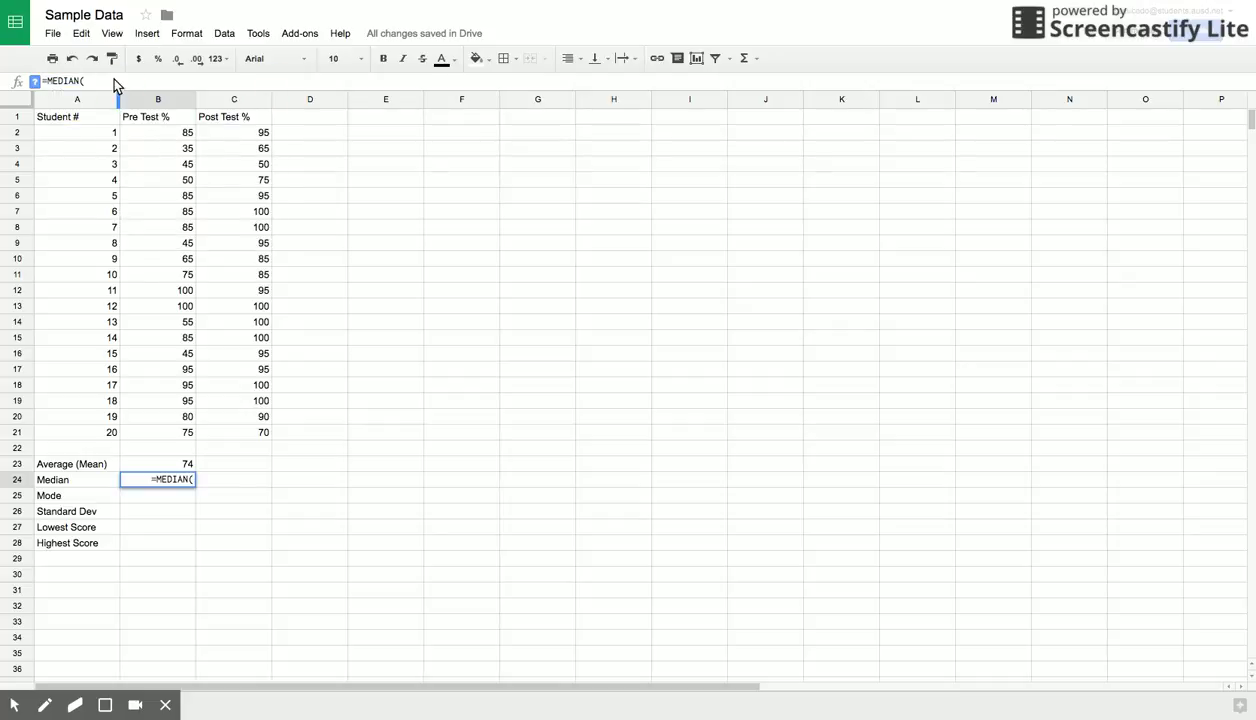
{"action": "type", "text": "B2:B21"}
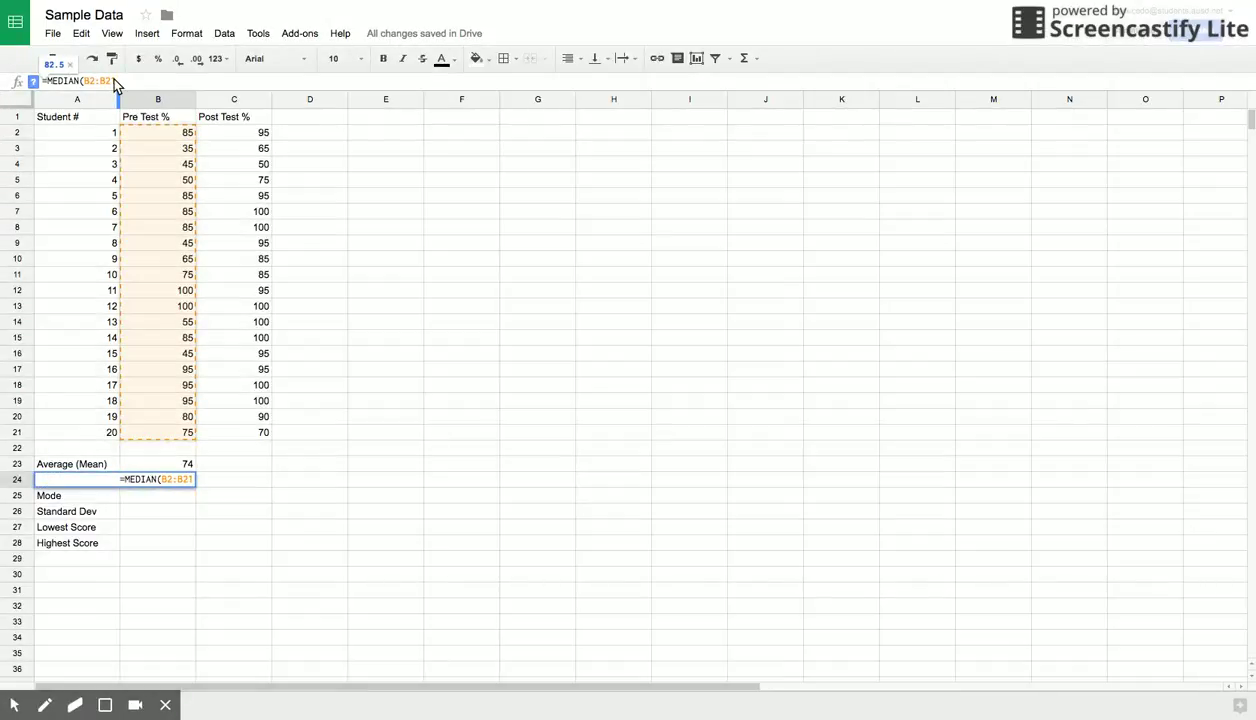
{"action": "key", "text": "Return"}
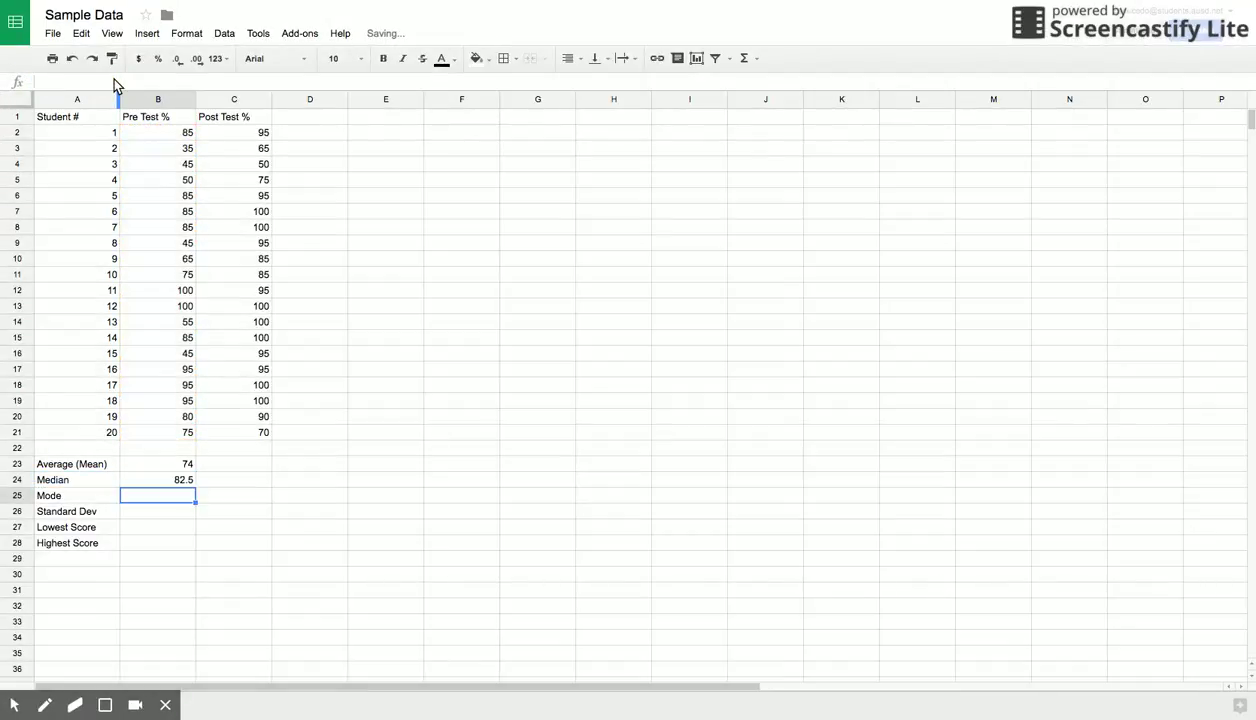
{"action": "left_click", "coordinate": [178, 481]}
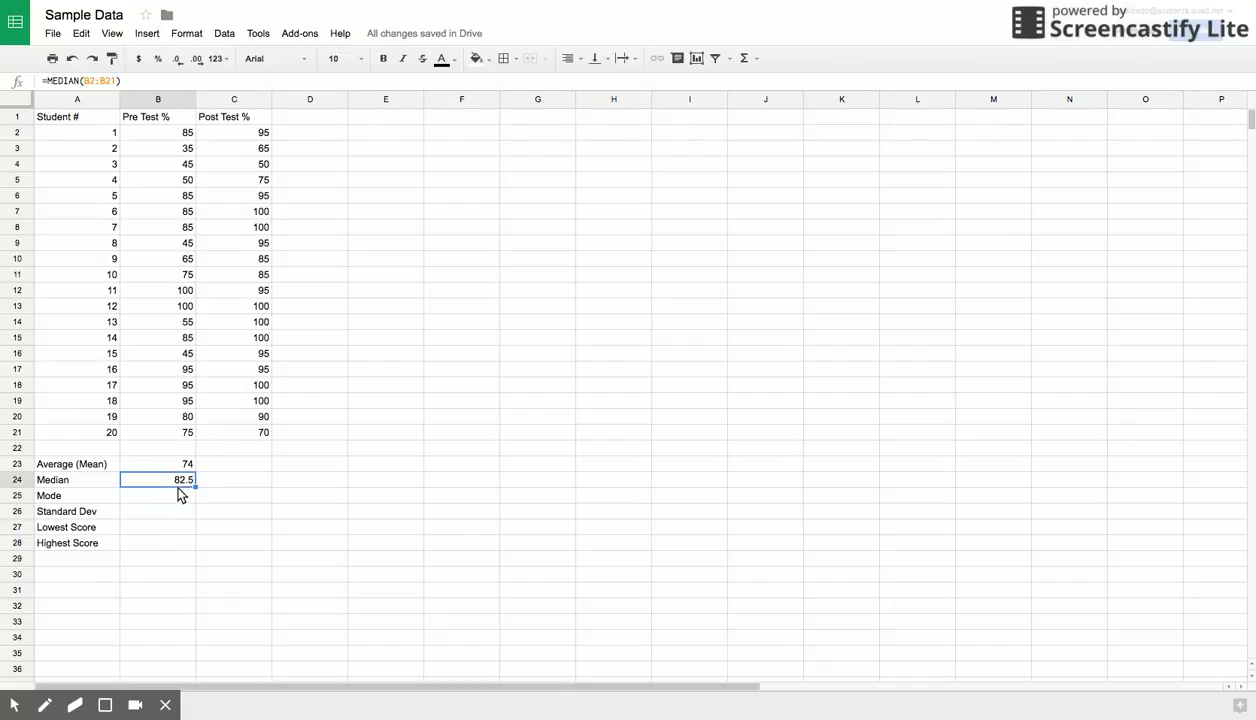
Enter =MODE(B2:B21) in B25, giving a Pre Test mode of 85
{"action": "left_click", "coordinate": [178, 497]}
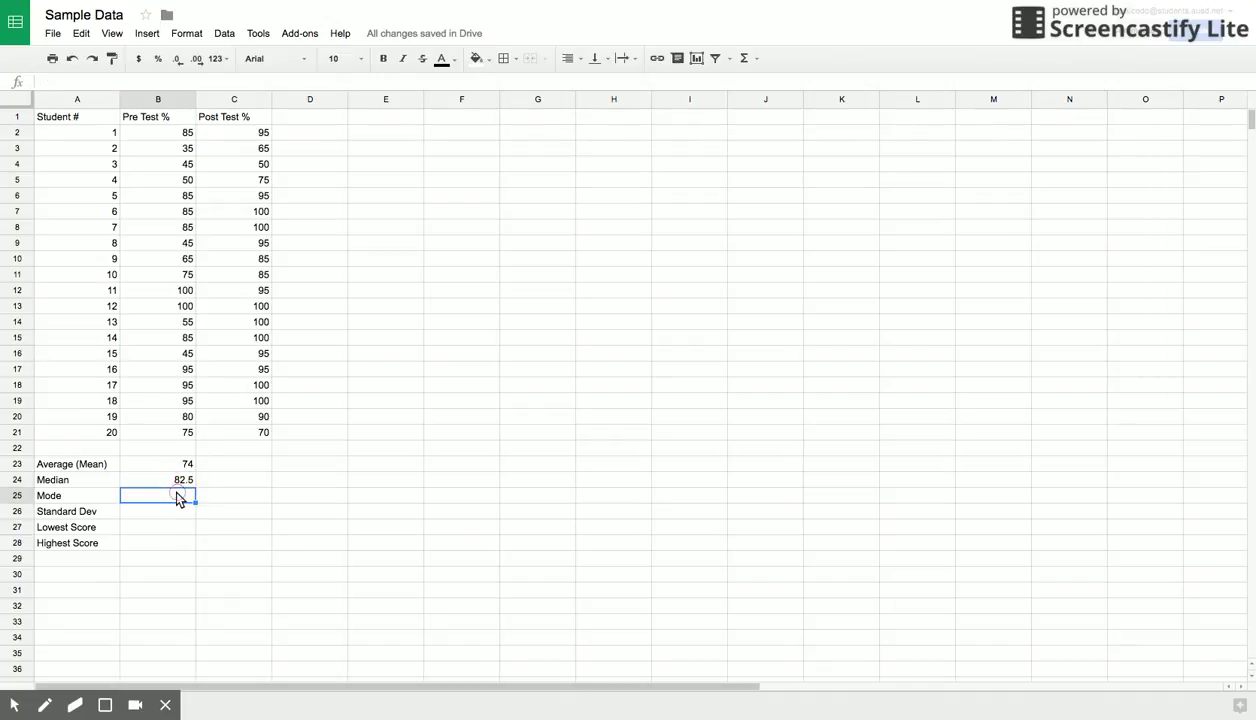
{"action": "left_click", "coordinate": [101, 82]}
{"action": "type", "text": "=MODE"}
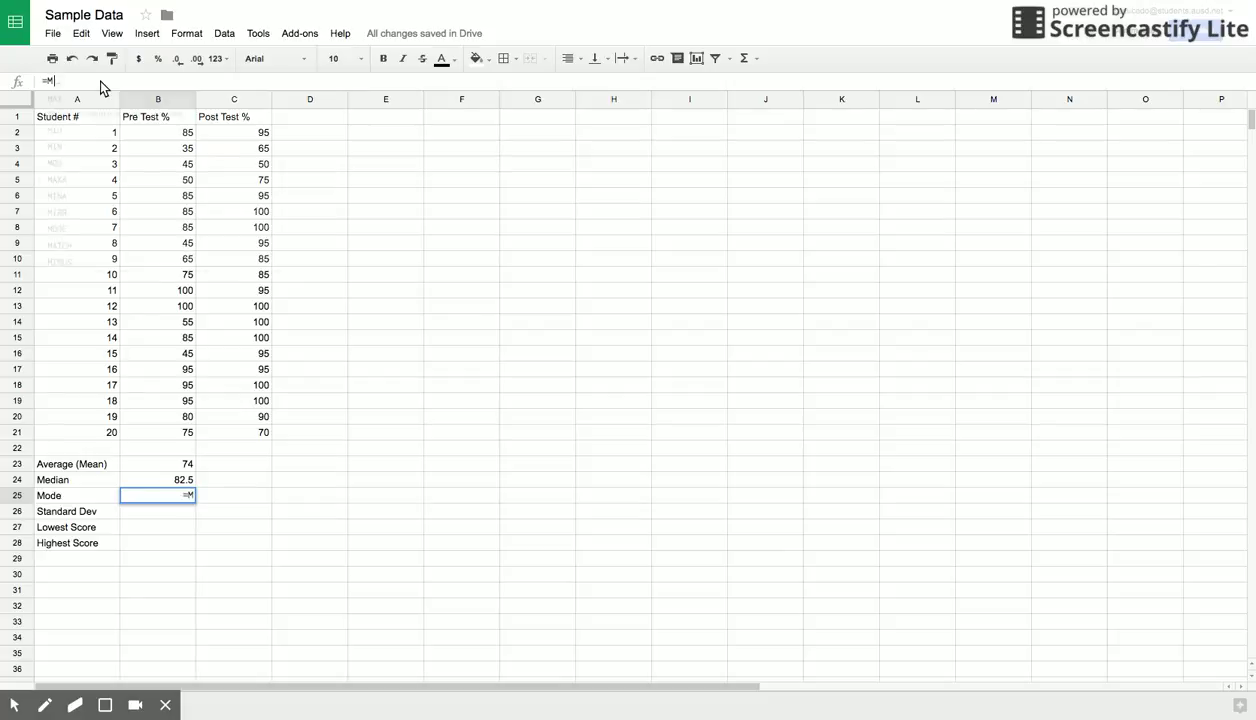
{"action": "left_click", "coordinate": [98, 96]}
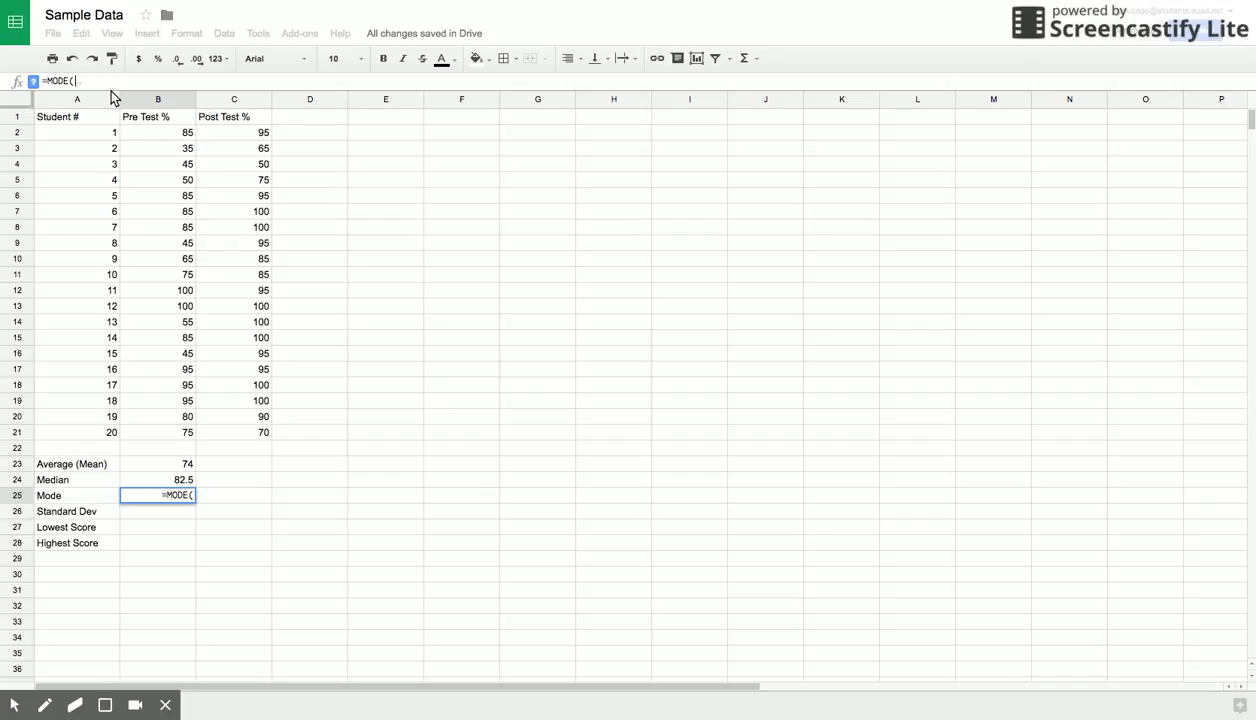
{"action": "type", "text": "B2"}
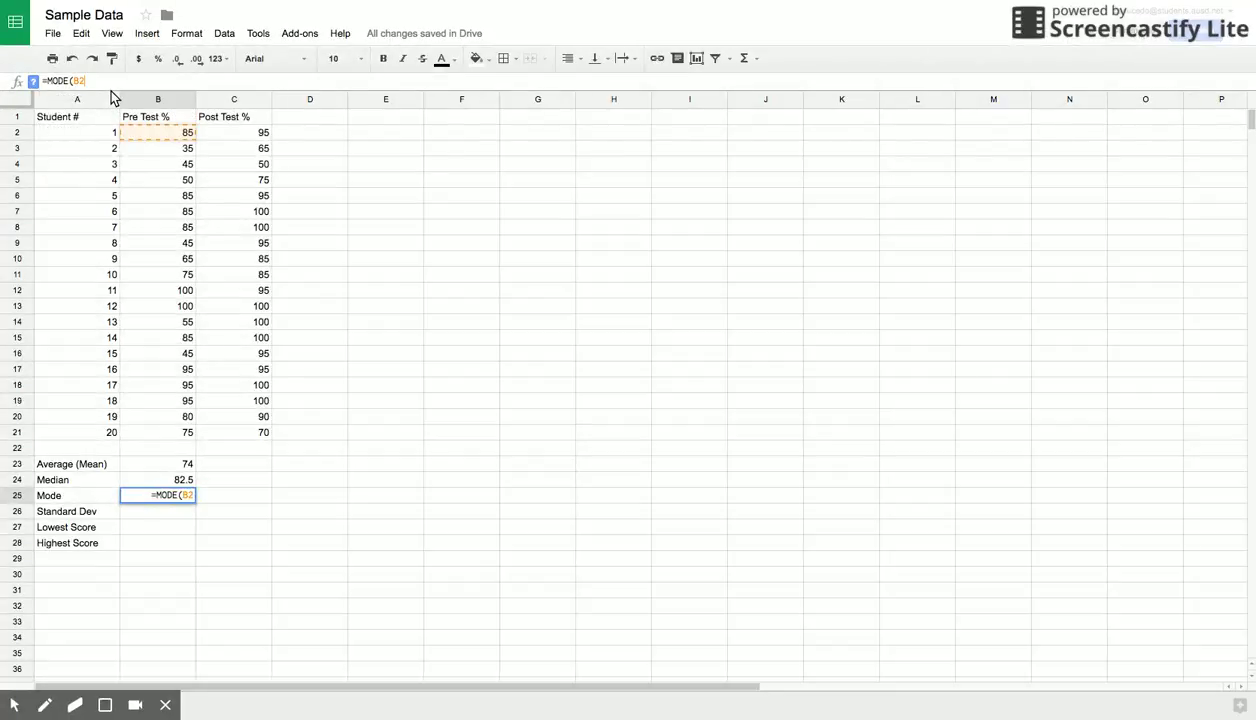
{"action": "type", "text": ":B"}
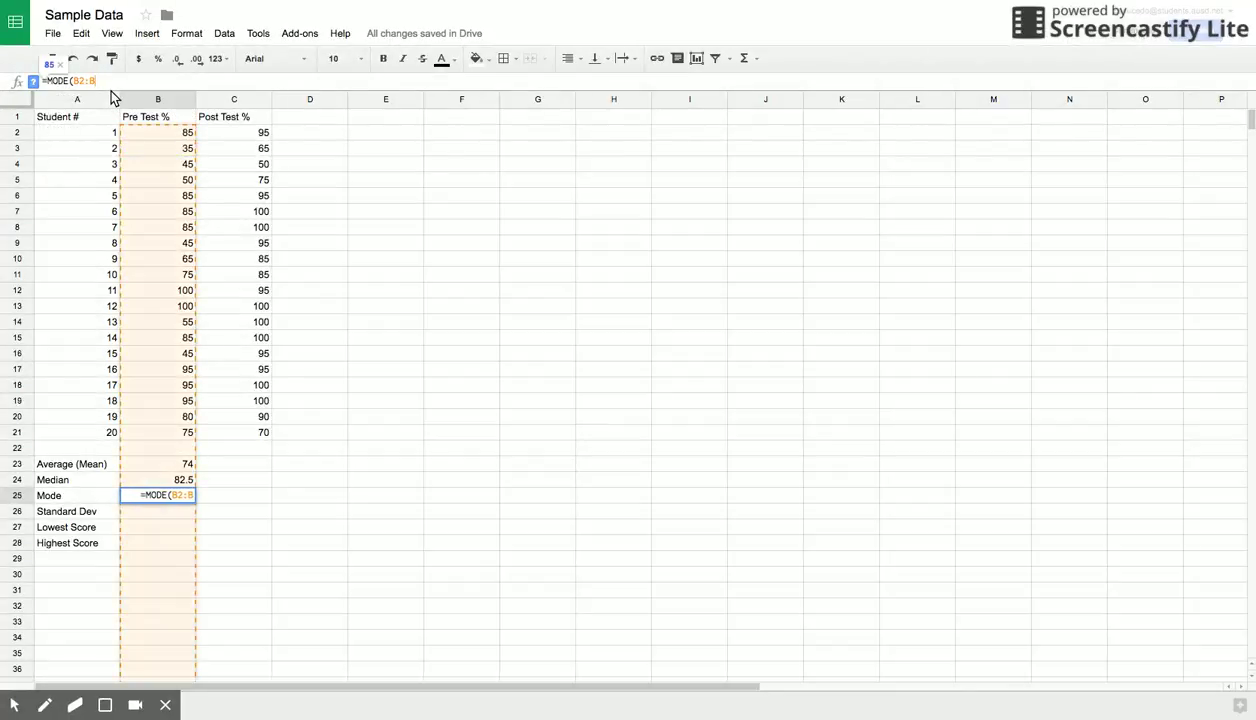
{"action": "type", "text": "21"}
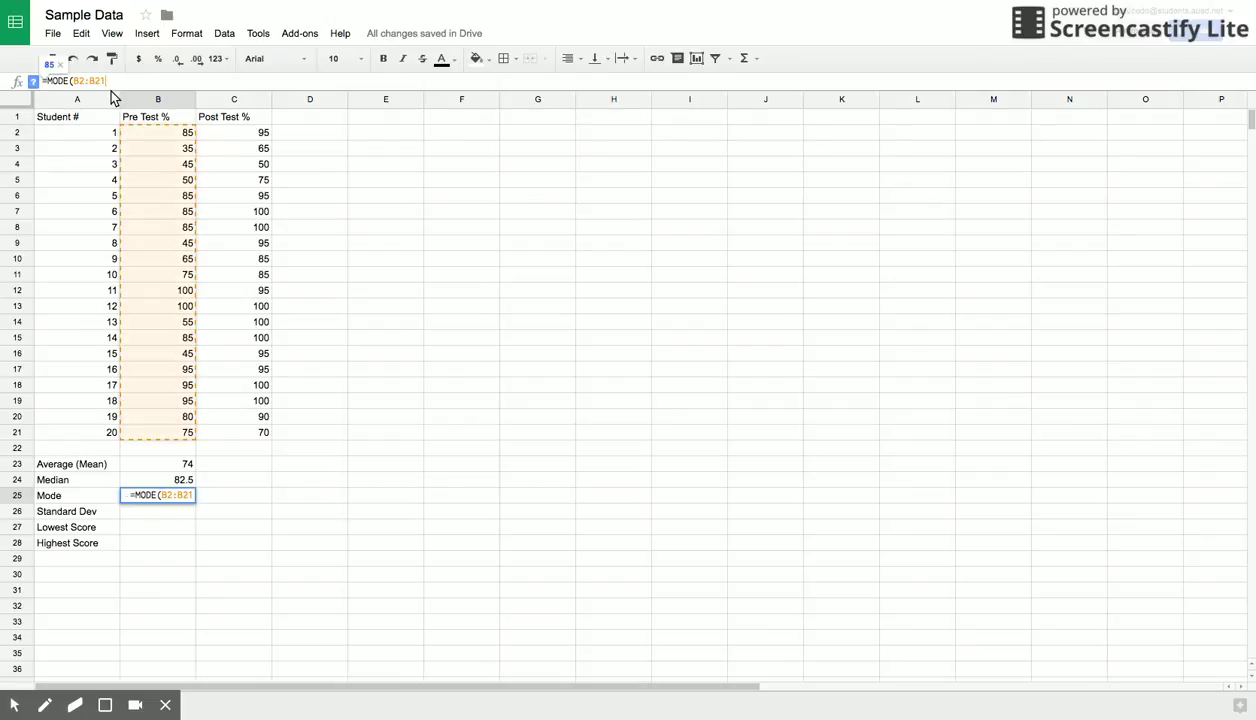
{"action": "type", "text": ")"}
{"action": "key", "text": "Return"}
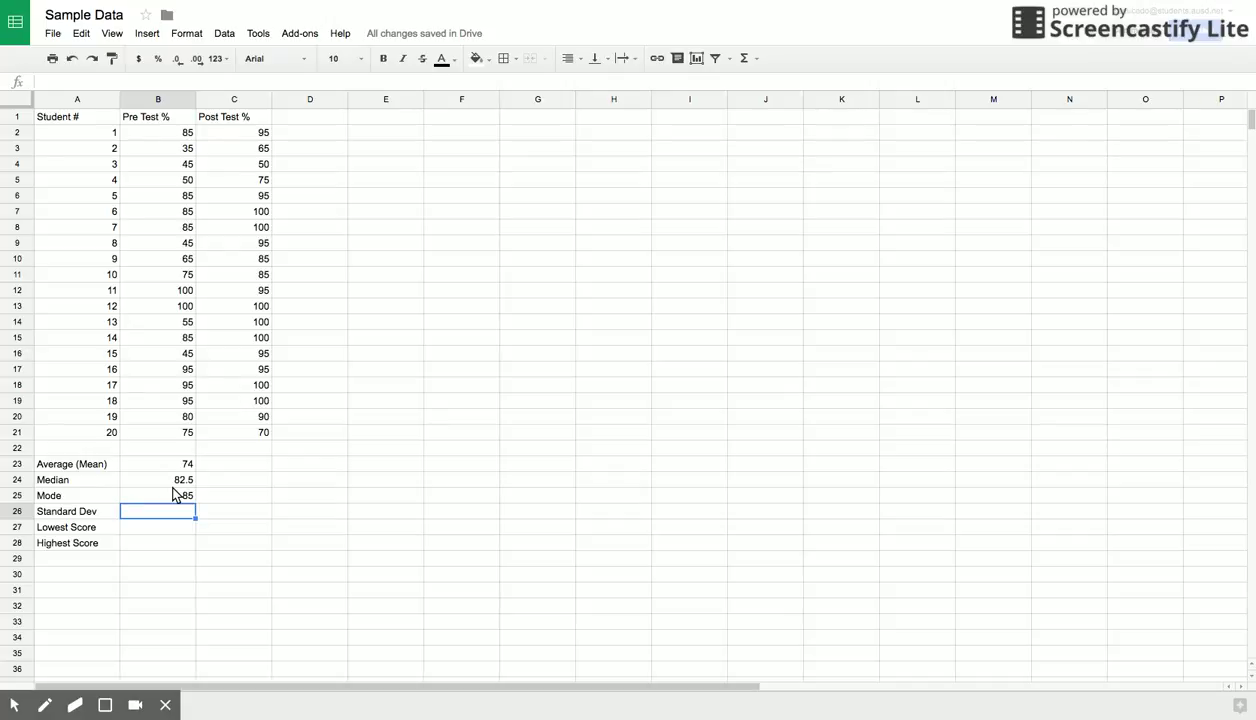
{"action": "left_click", "coordinate": [180, 464]}
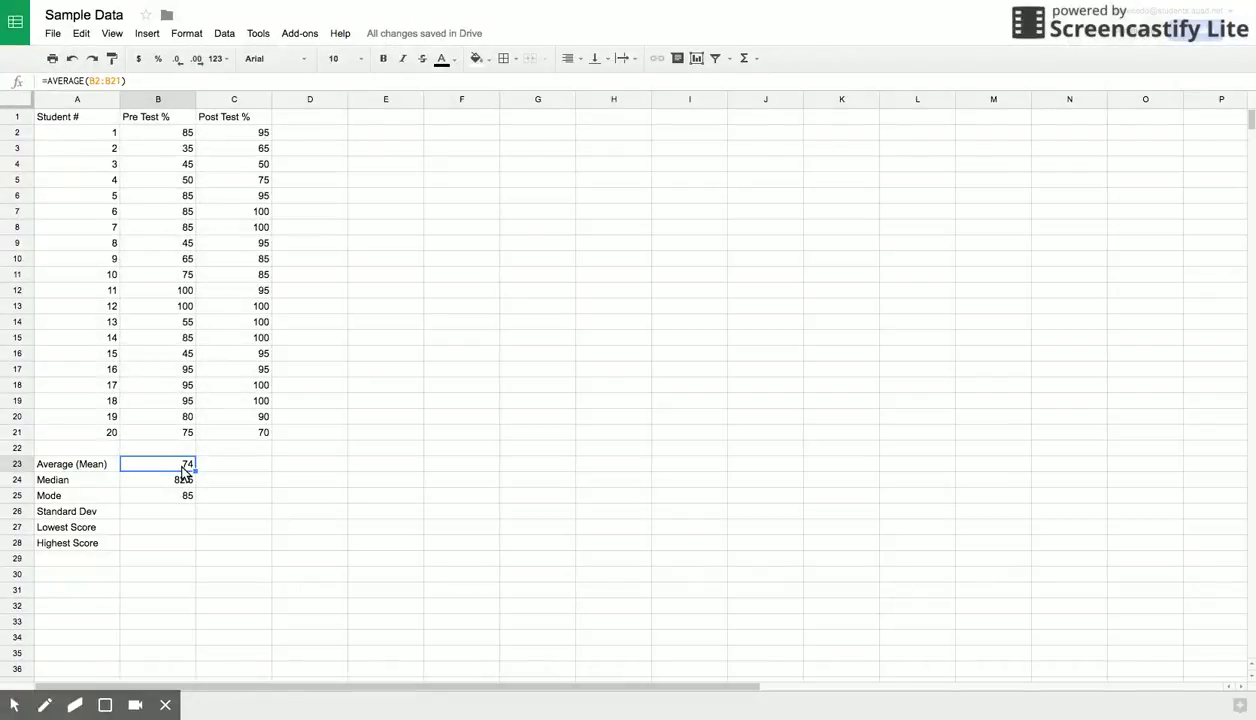
{"action": "left_click", "coordinate": [179, 480]}
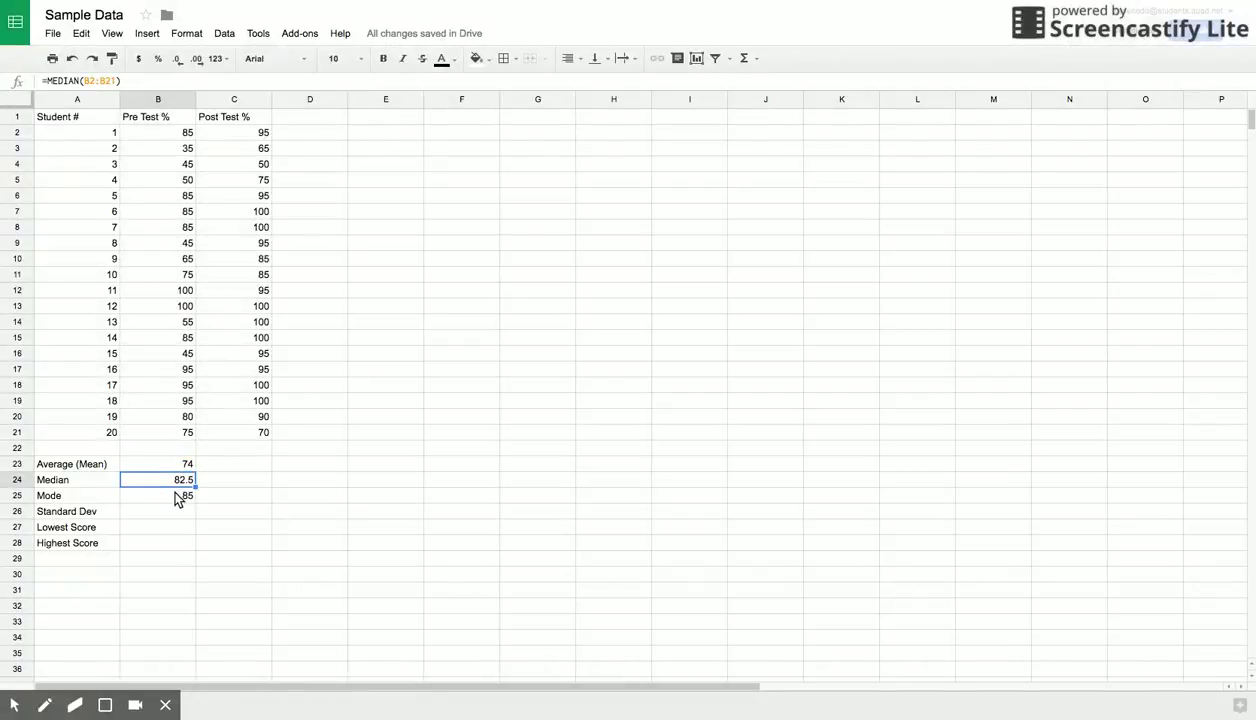
{"action": "left_click", "coordinate": [176, 496]}
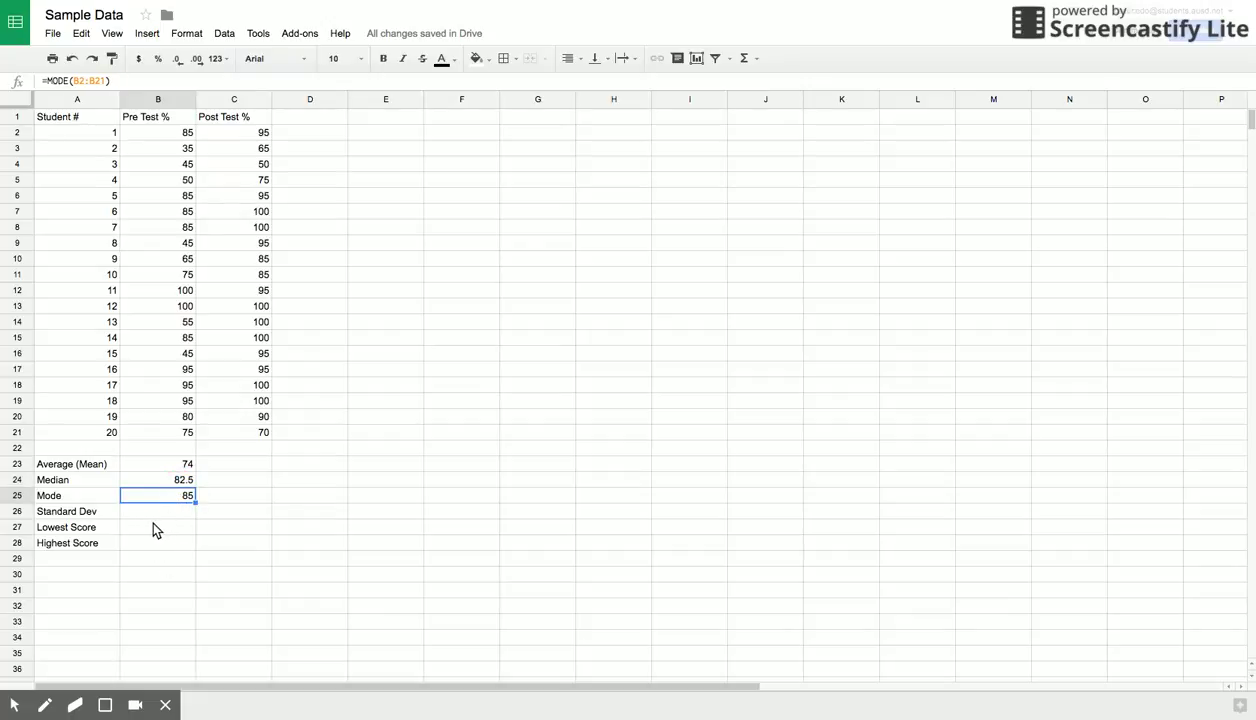
{"action": "left_click", "coordinate": [168, 508]}
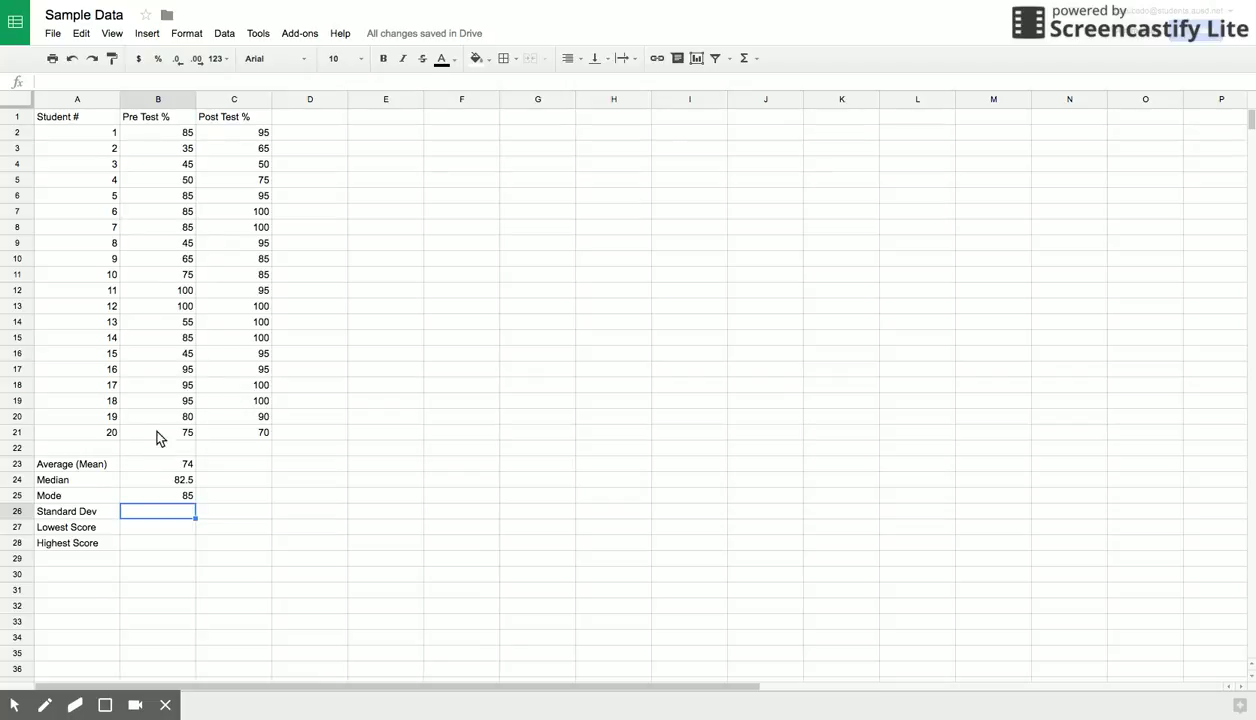
Enter =STDEV(B2:B21) in B26, giving a Pre Test standard deviation of 21.0012531
{"action": "left_click", "coordinate": [107, 85]}
{"action": "type", "text": "=ST"}
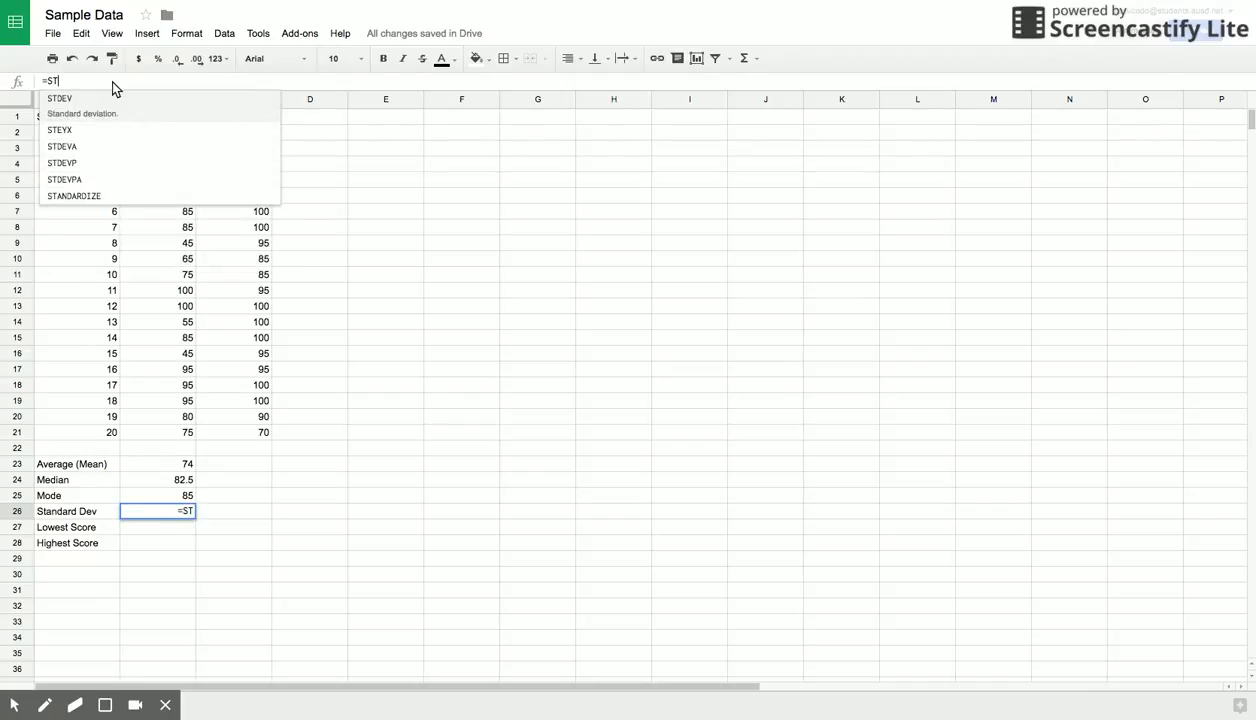
{"action": "type", "text": "DEV"}
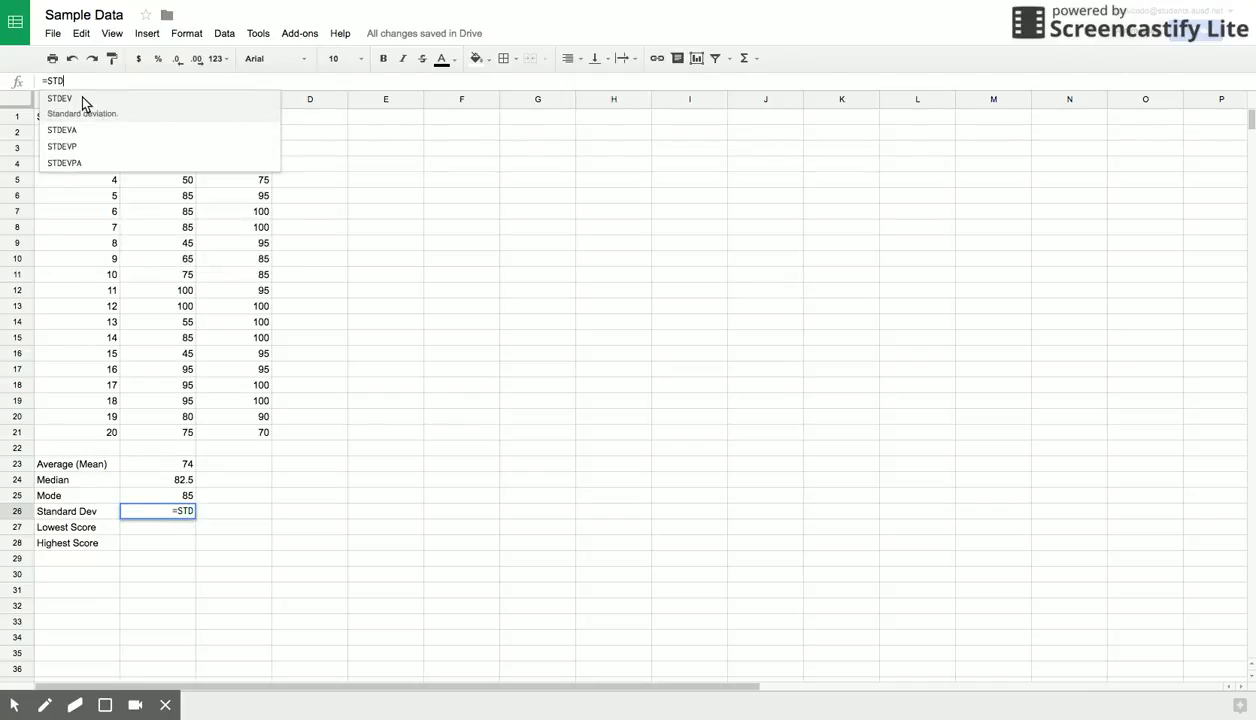
{"action": "left_click", "coordinate": [91, 110]}
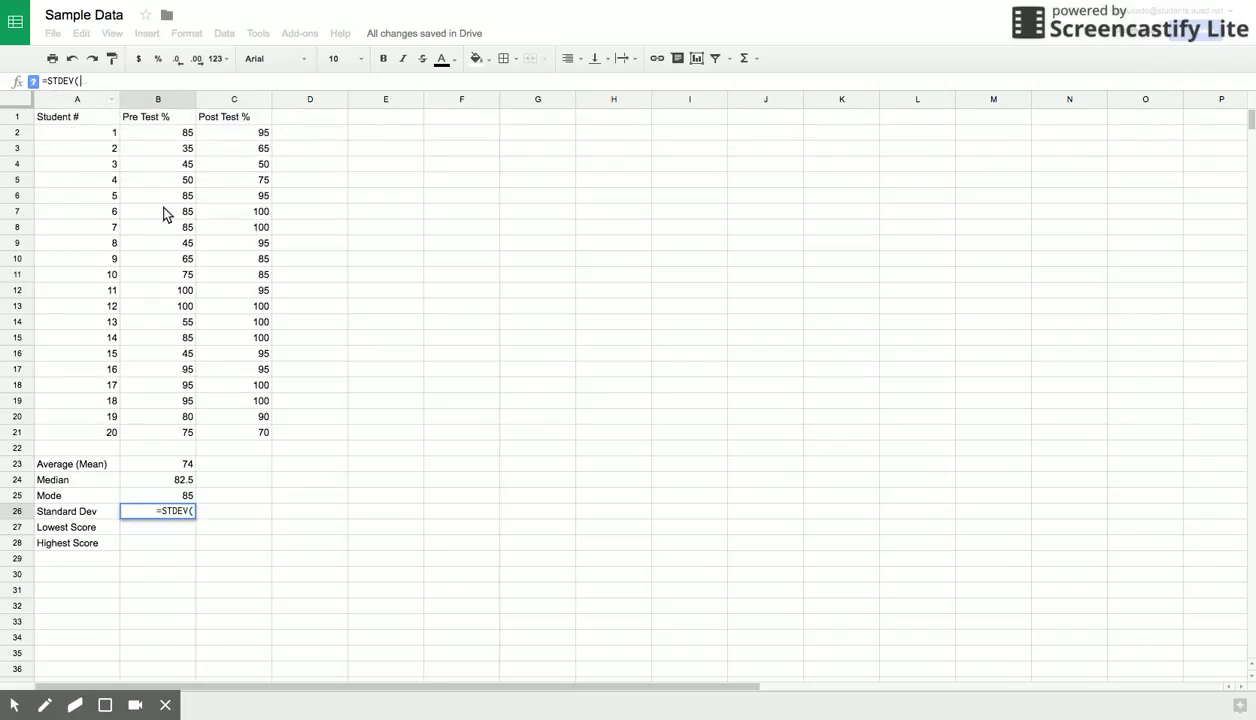
{"action": "type", "text": "B2"}
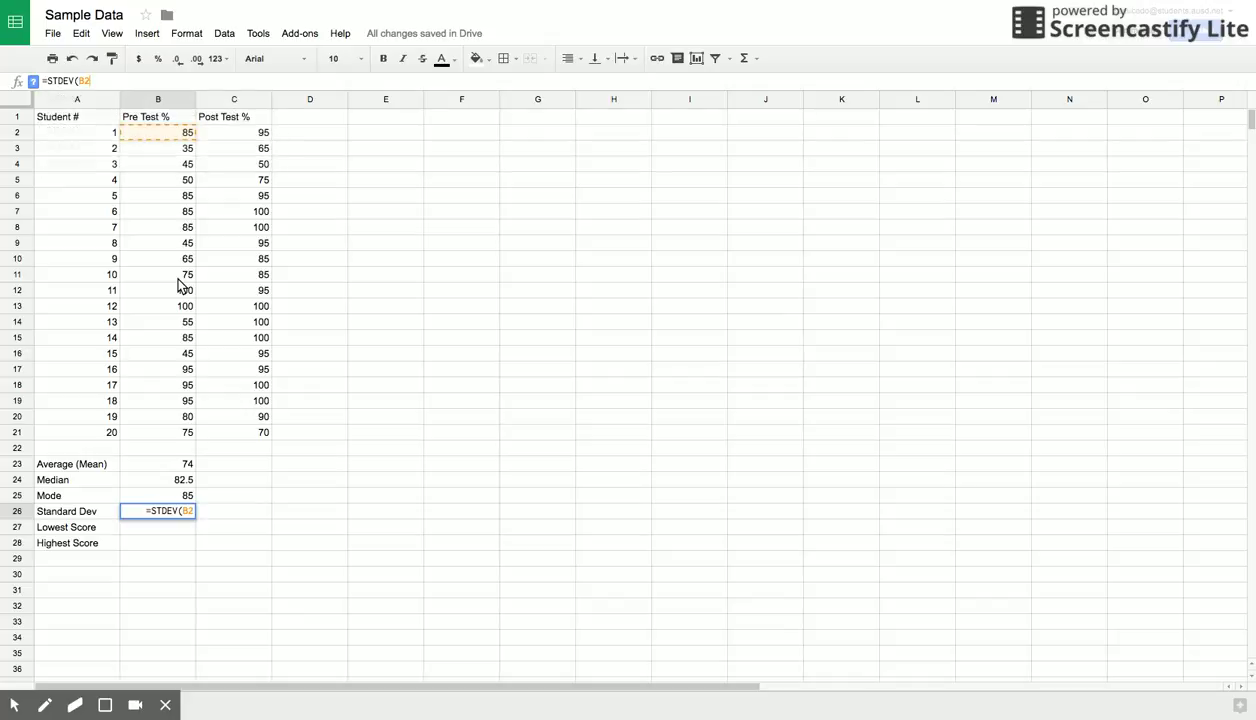
{"action": "type", "text": ":B21)"}
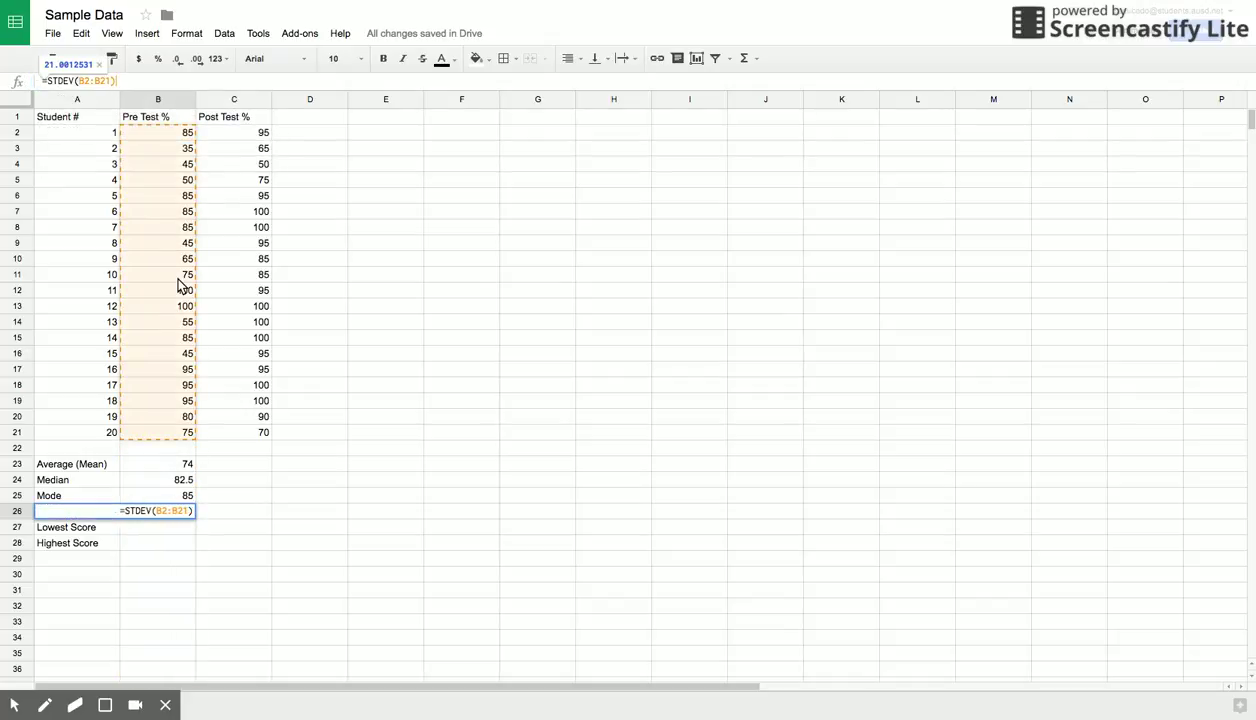
{"action": "key", "text": "Return"}
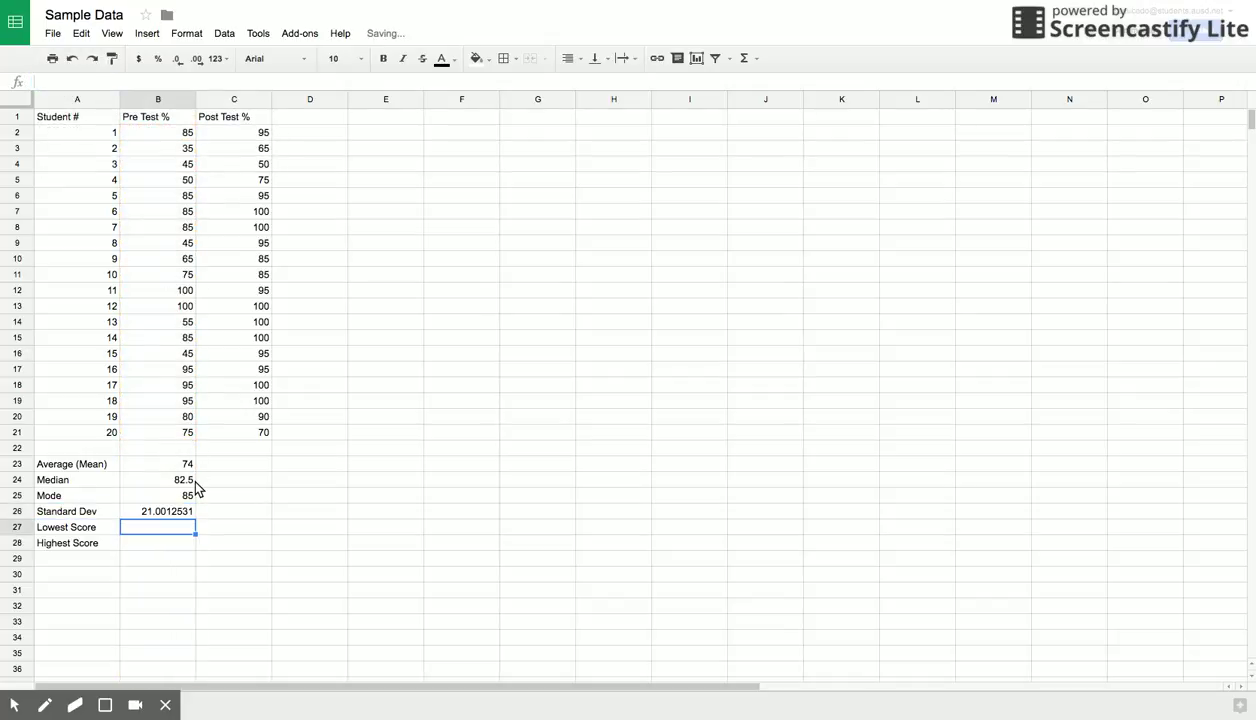
{"action": "left_click", "coordinate": [165, 510]}
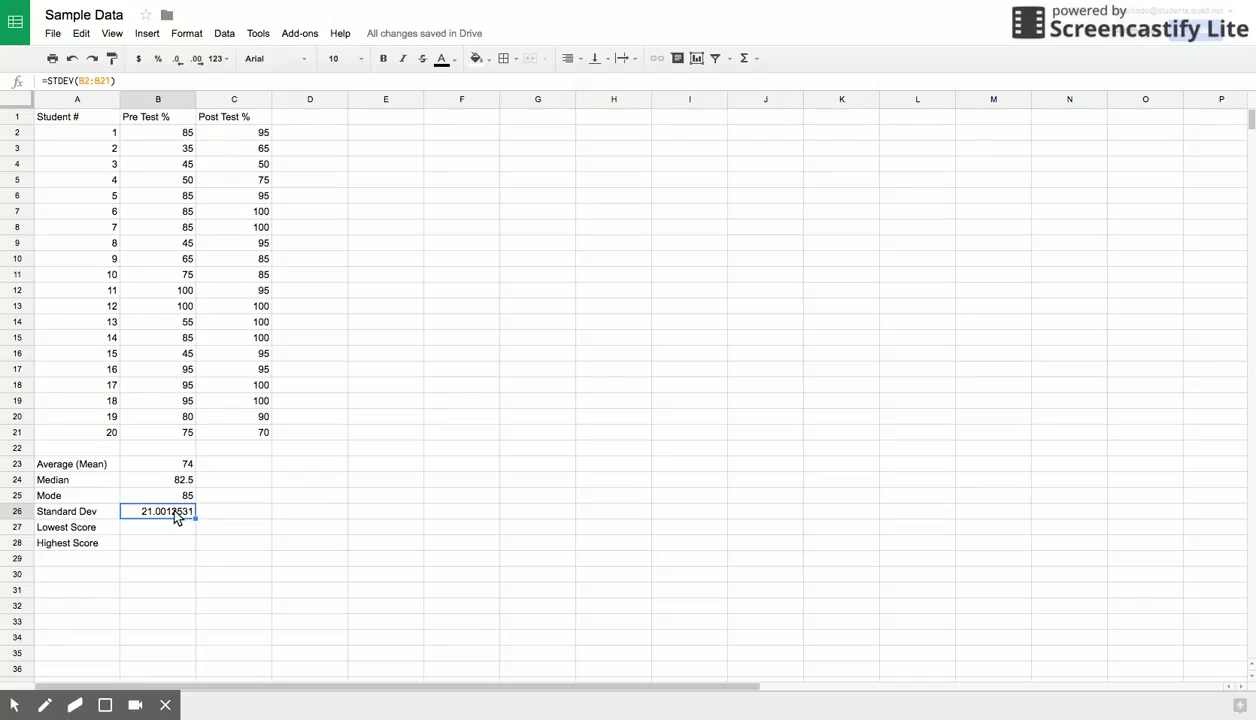
Decrease B26's decimal places so the standard deviation displays as 21.00
{"action": "left_click", "coordinate": [169, 532]}
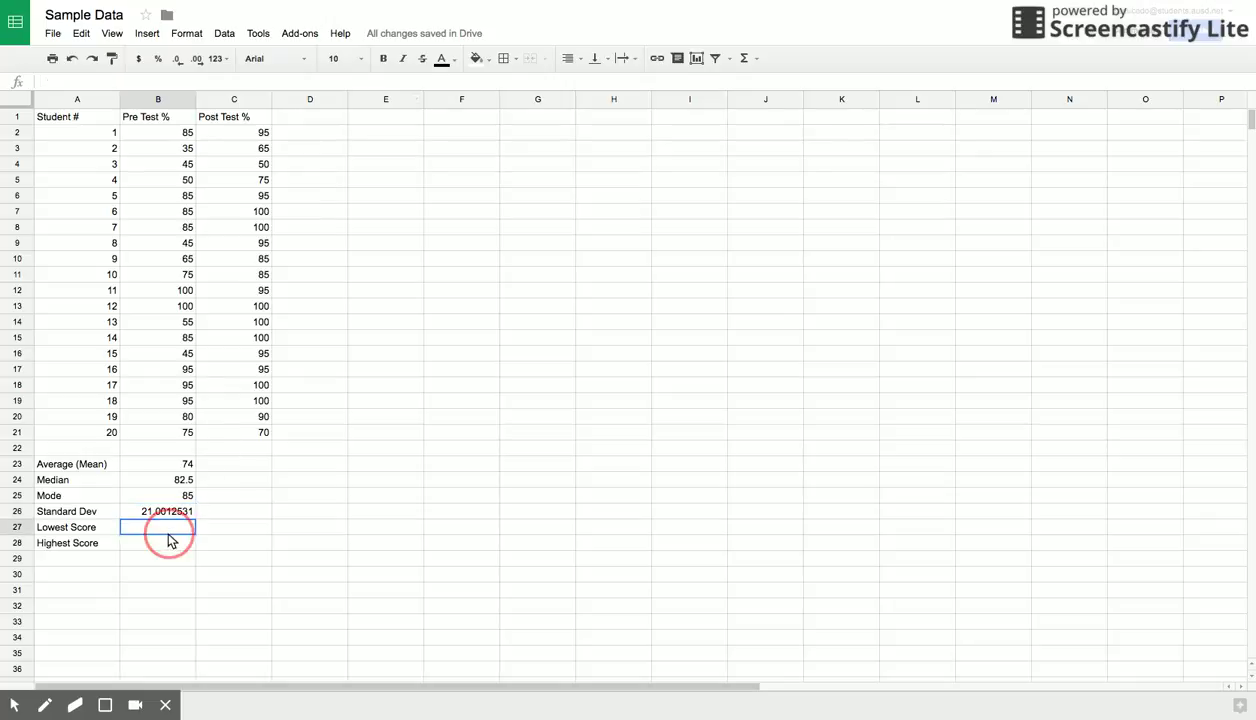
{"action": "left_click", "coordinate": [170, 513]}
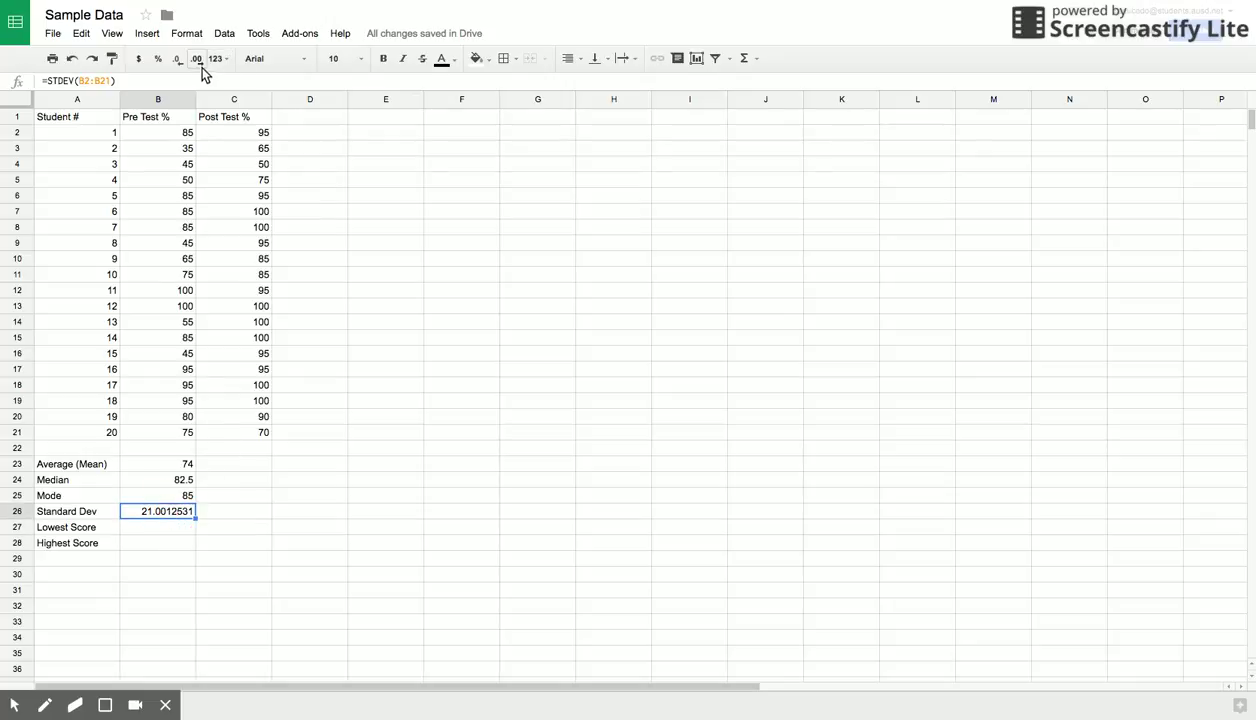
{"action": "left_click", "coordinate": [176, 59]}
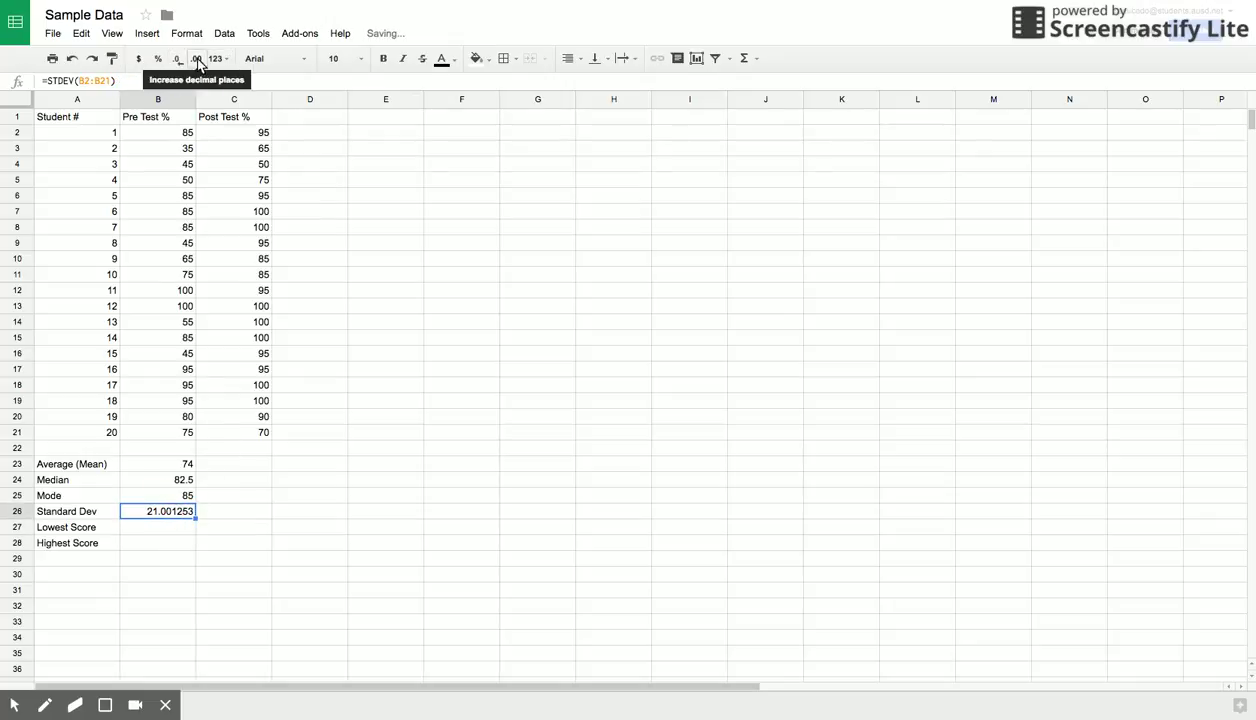
{"action": "left_click", "coordinate": [178, 59]}
{"action": "left_click", "coordinate": [178, 59]}
{"action": "left_click", "coordinate": [178, 59]}
{"action": "left_click", "coordinate": [178, 59]}
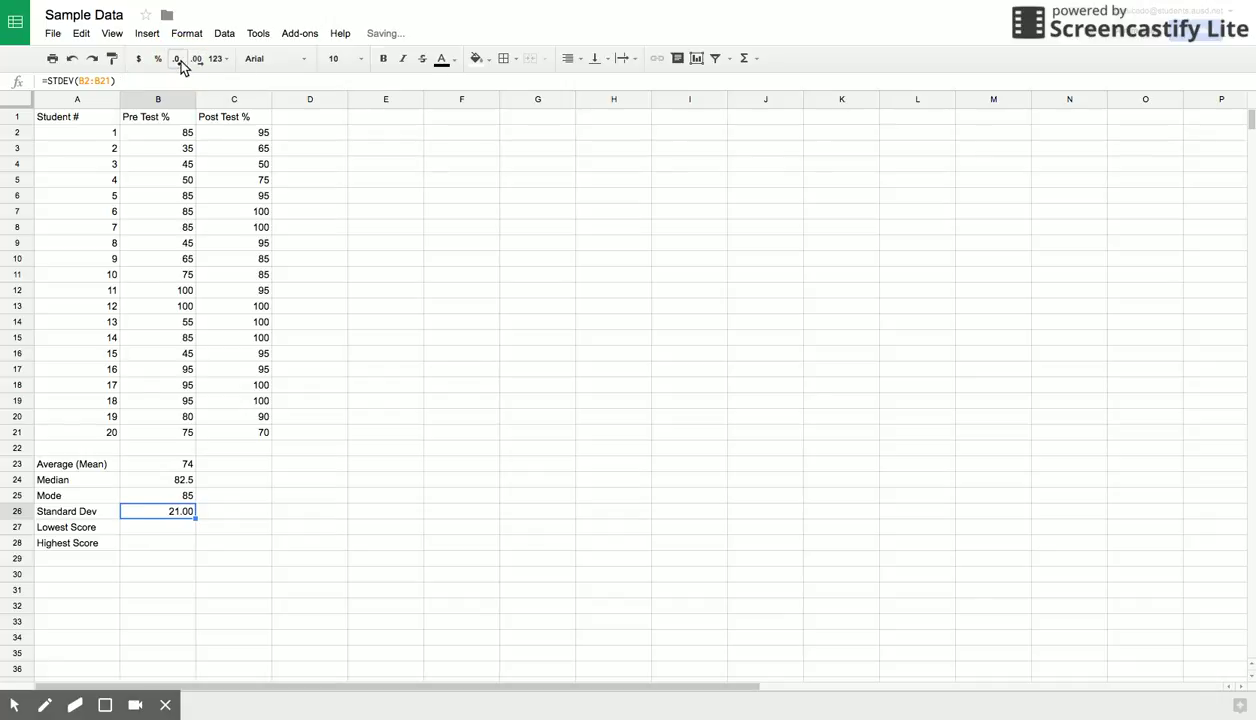
{"action": "left_click", "coordinate": [180, 527]}
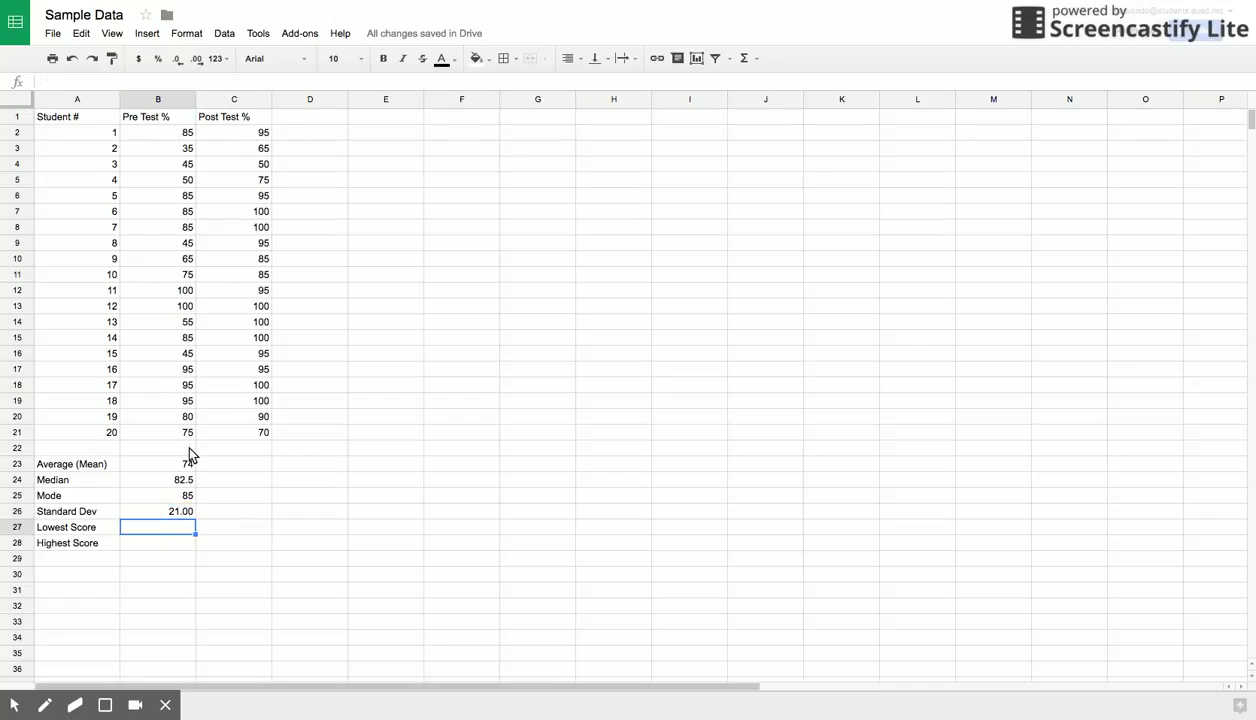
{"action": "left_click", "coordinate": [133, 80]}
Enter =MIN(B2:B21) in B27 and =MAX(B2:B21) in B28, giving 35 and 100
{"action": "type", "text": "="}
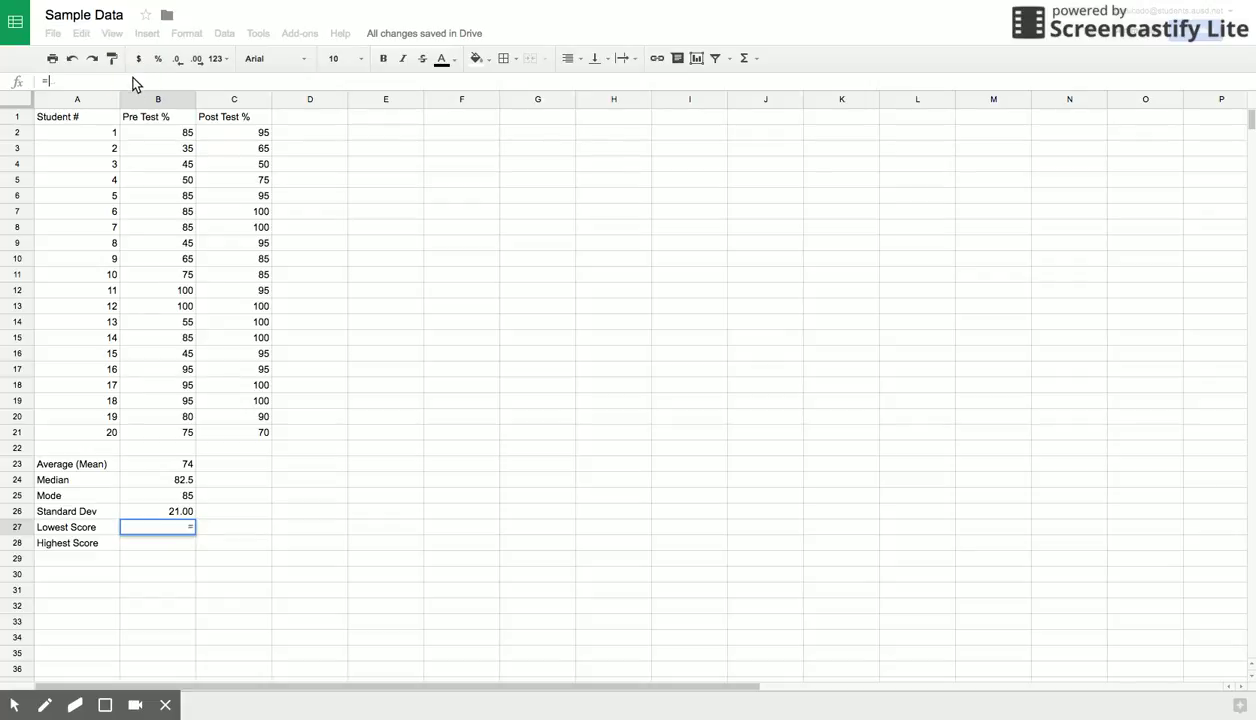
{"action": "type", "text": "MIN"}
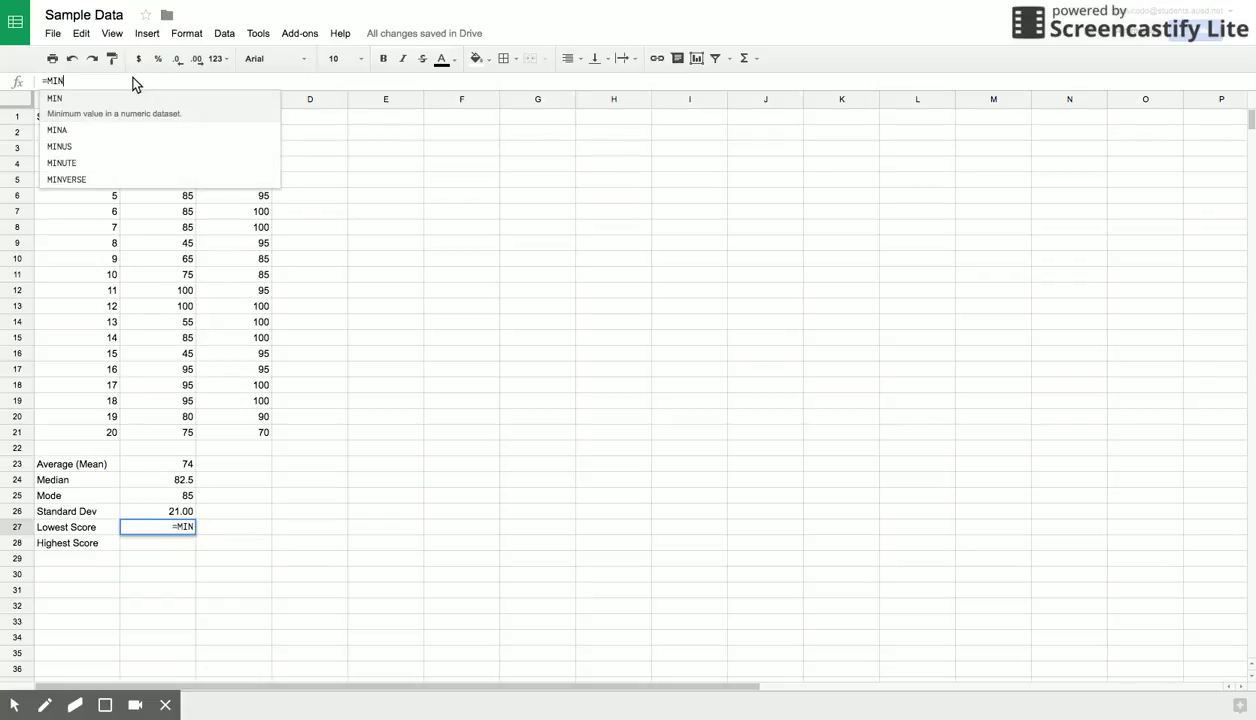
{"action": "type", "text": "(B2"}
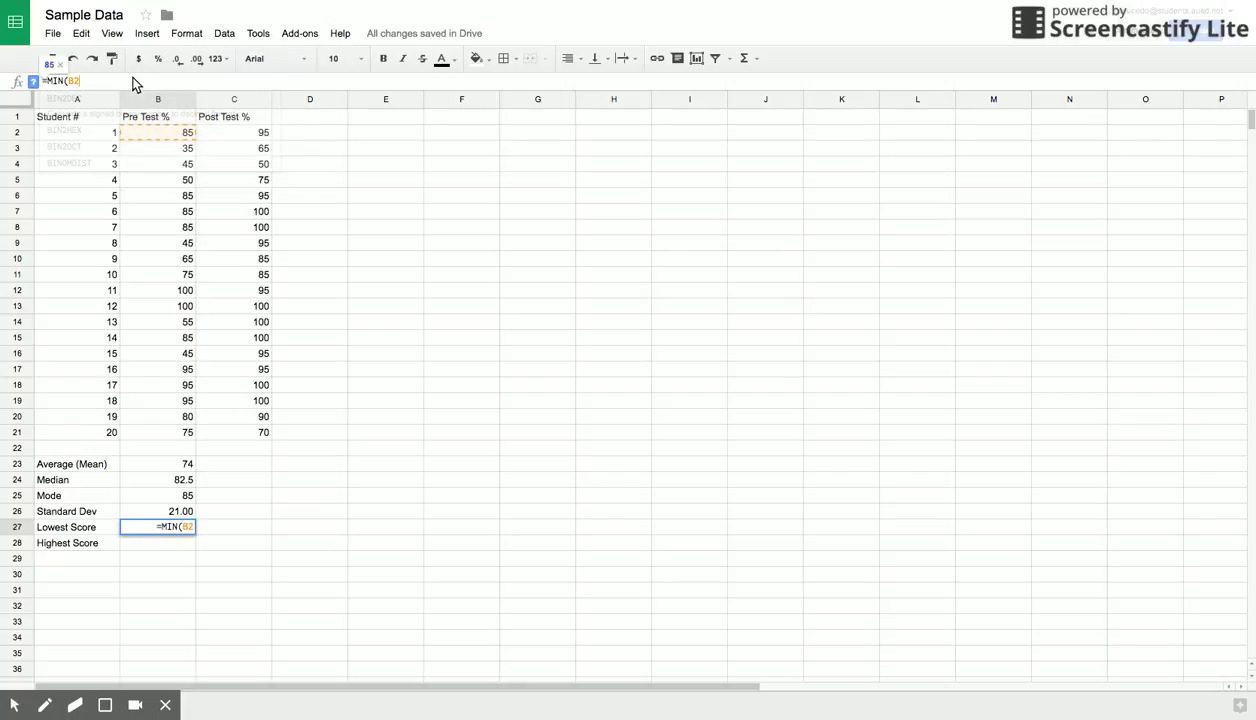
{"action": "type", "text": ":B21)"}
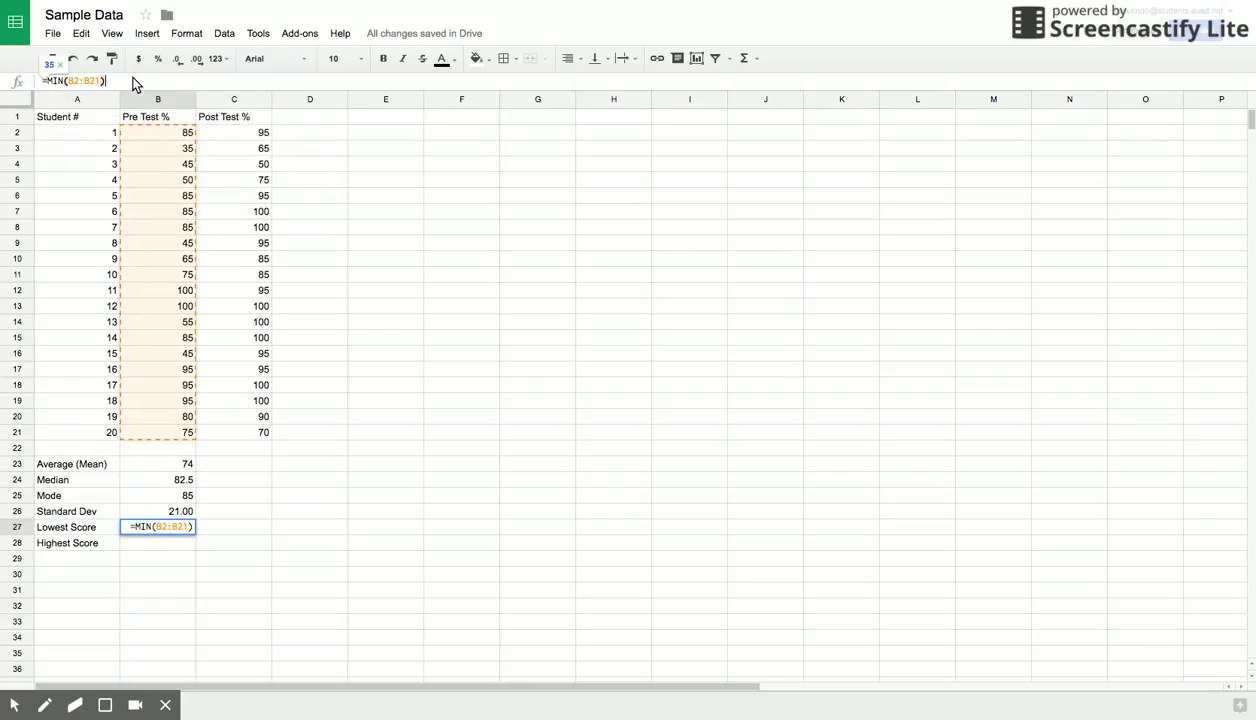
{"action": "key", "text": "Return"}
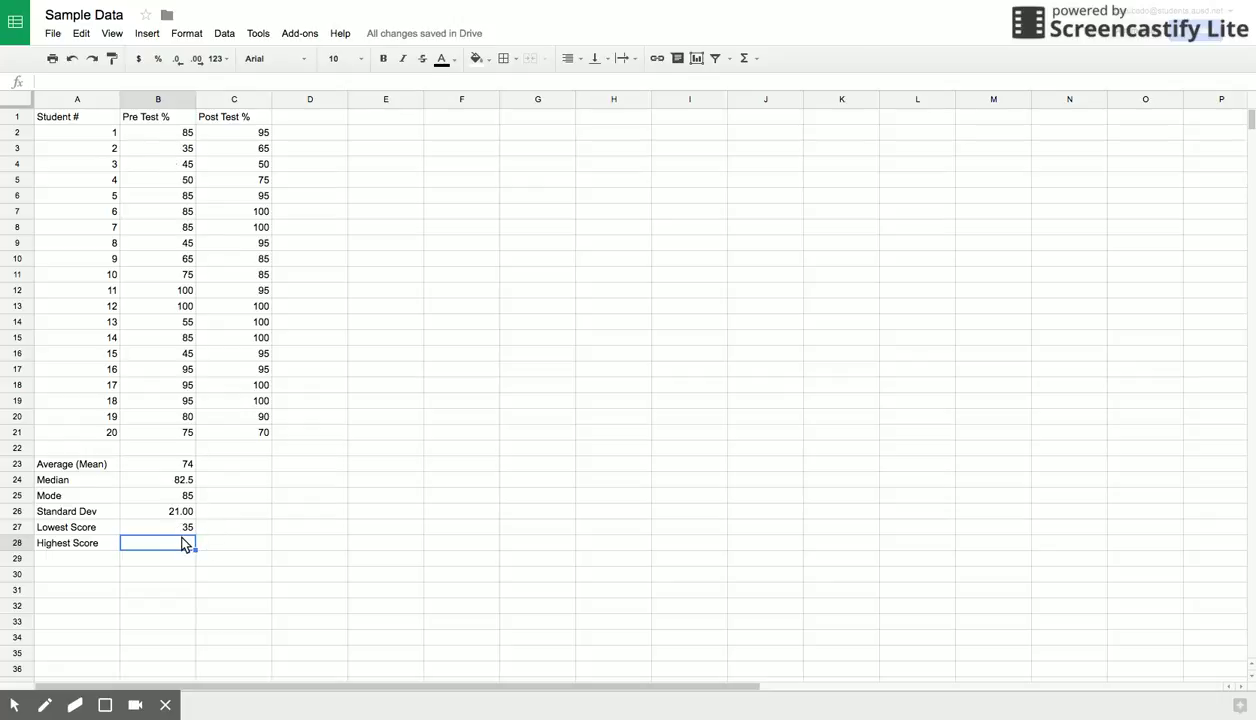
{"action": "left_click", "coordinate": [108, 82]}
{"action": "type", "text": "=MAX"}
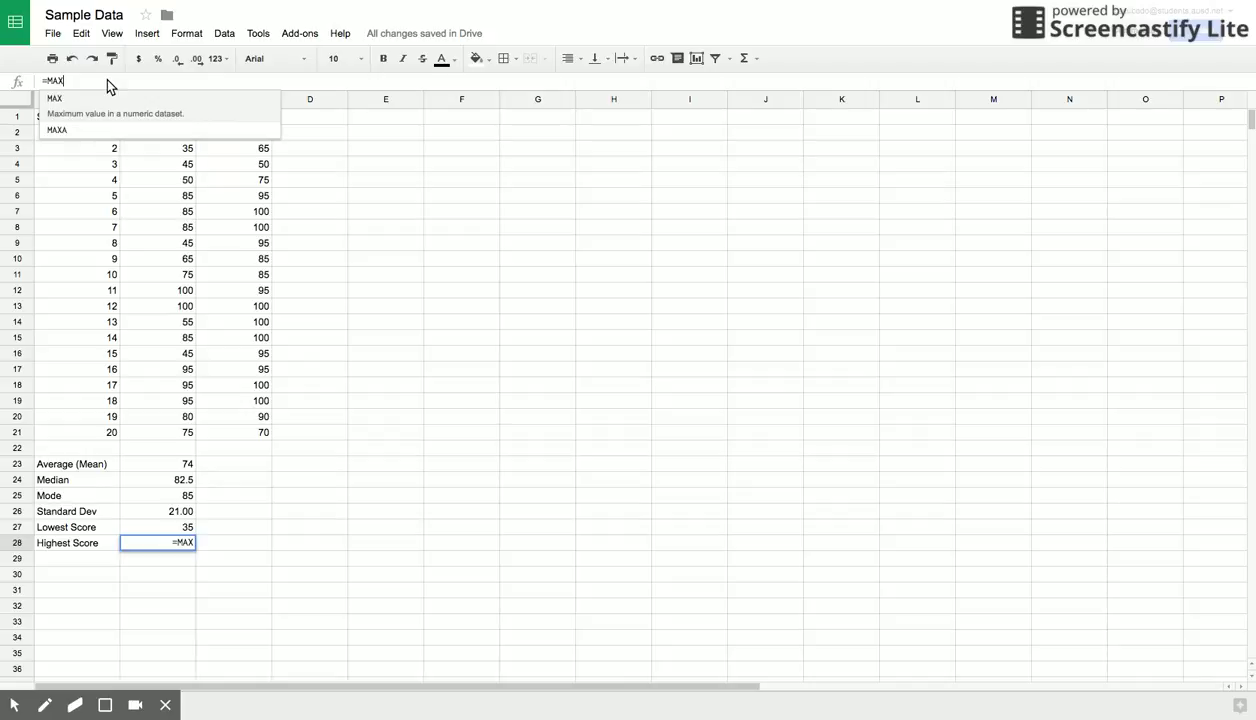
{"action": "type", "text": "(B2:B21"}
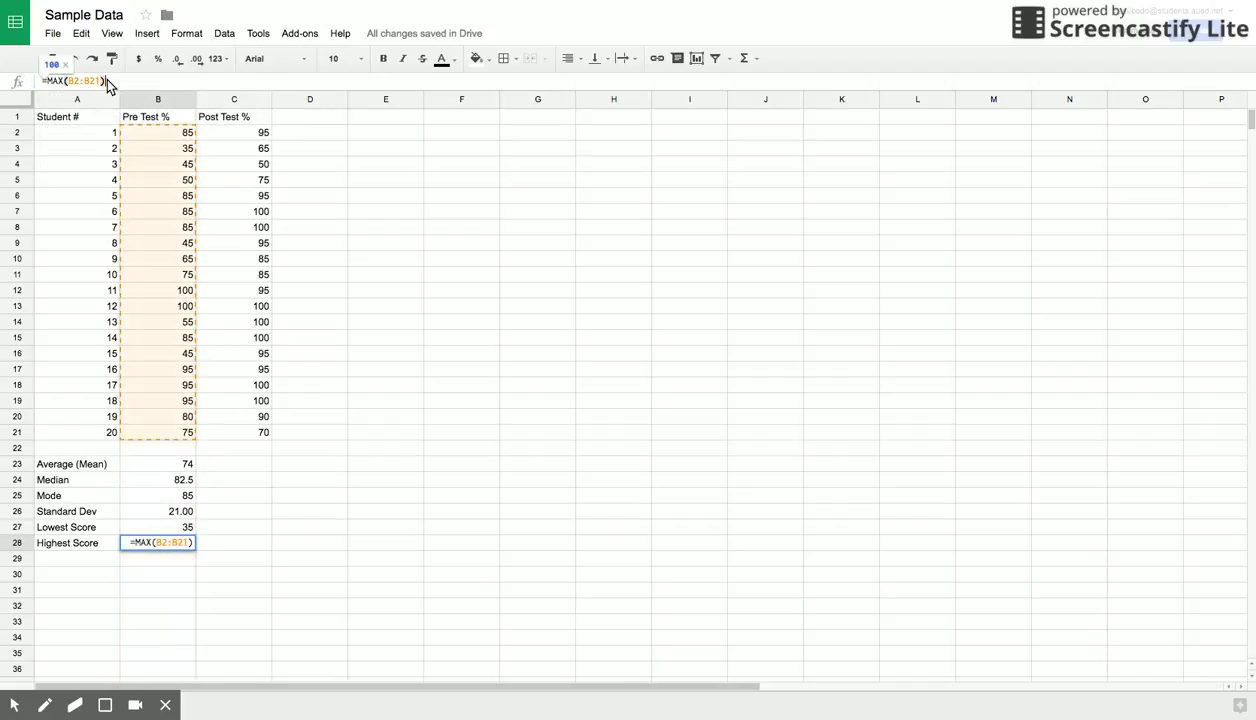
{"action": "key", "text": "Return"}
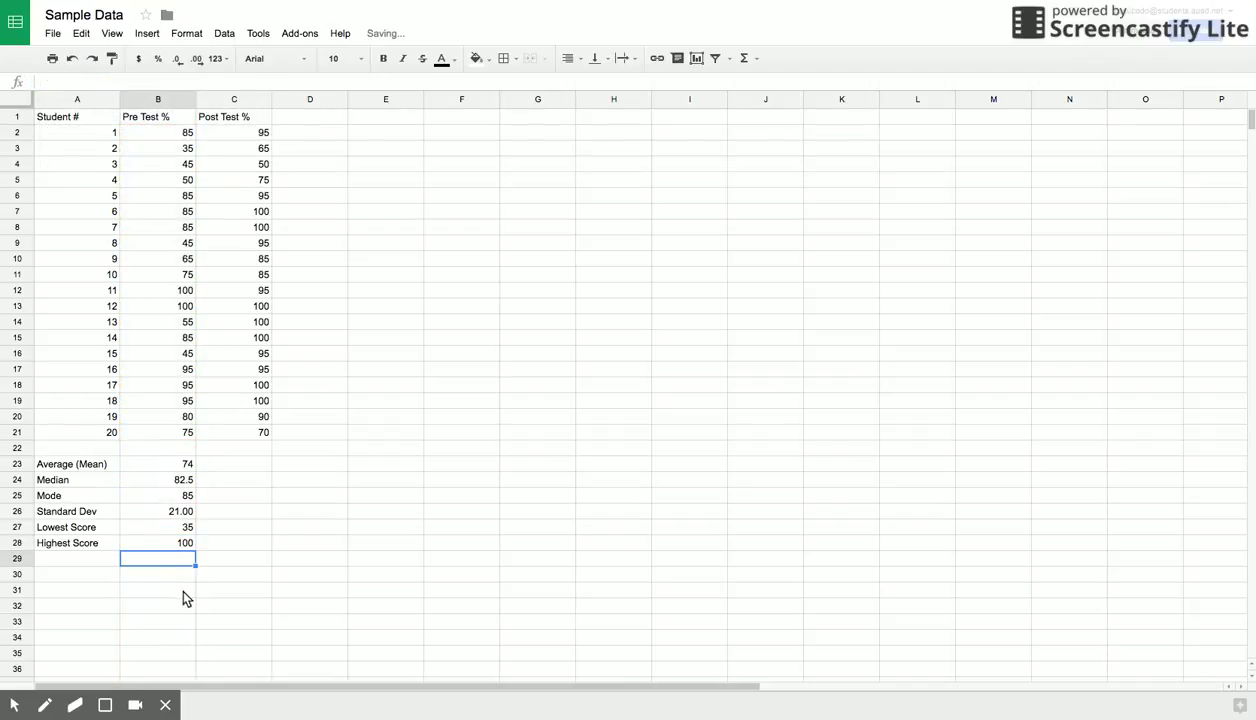
Enter =AVERAGE(C2:C21) in C23 so the Post Test mean shows 89.5
{"action": "left_click", "coordinate": [245, 462]}
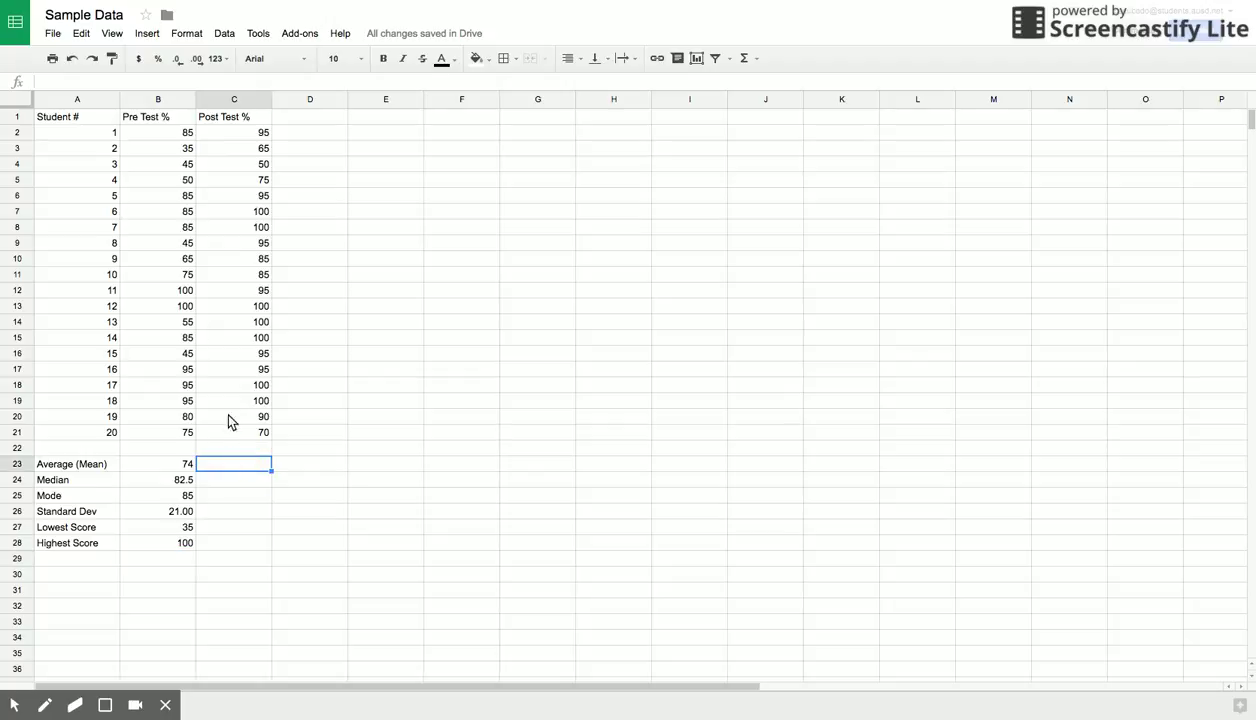
{"action": "left_click", "coordinate": [113, 86]}
{"action": "type", "text": "="}
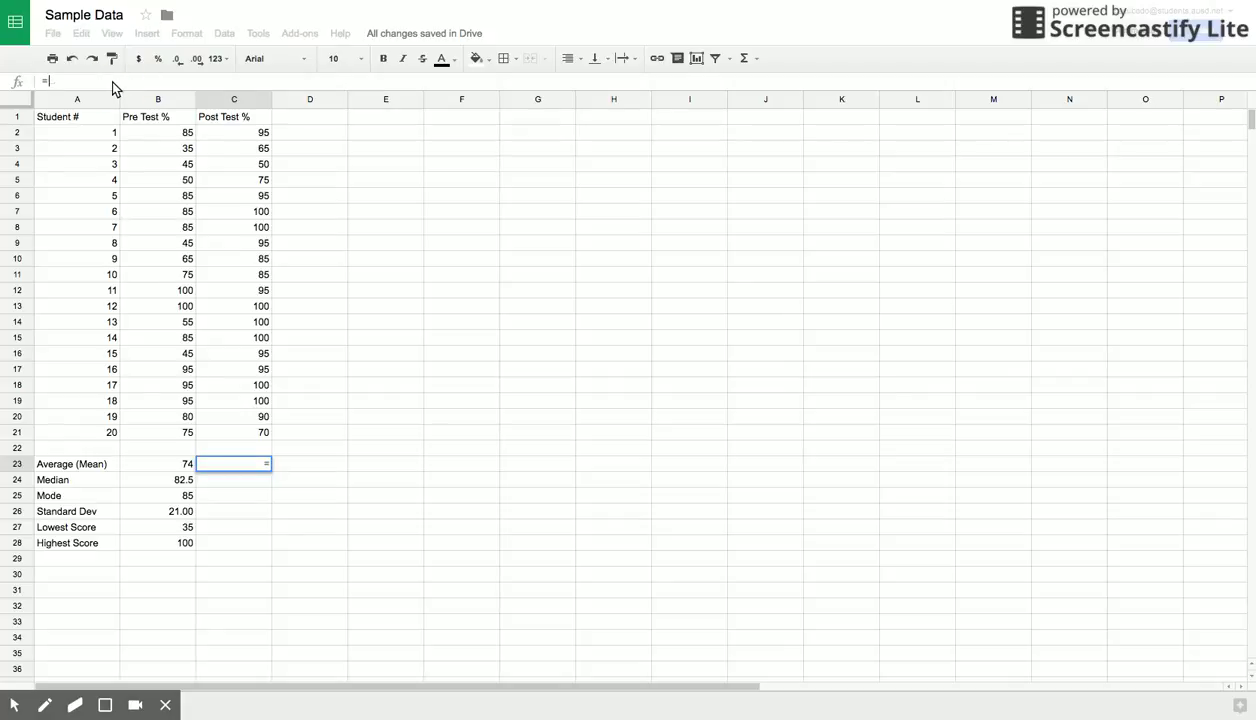
{"action": "type", "text": "AV"}
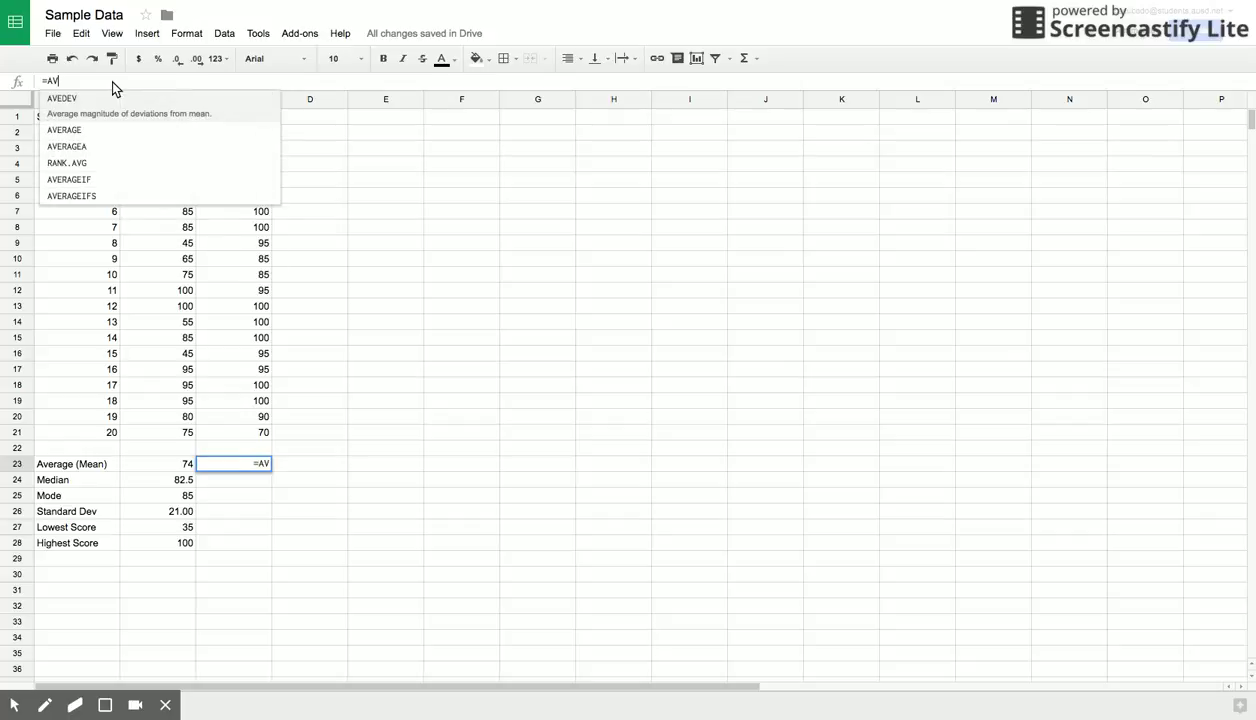
{"action": "left_click", "coordinate": [89, 127]}
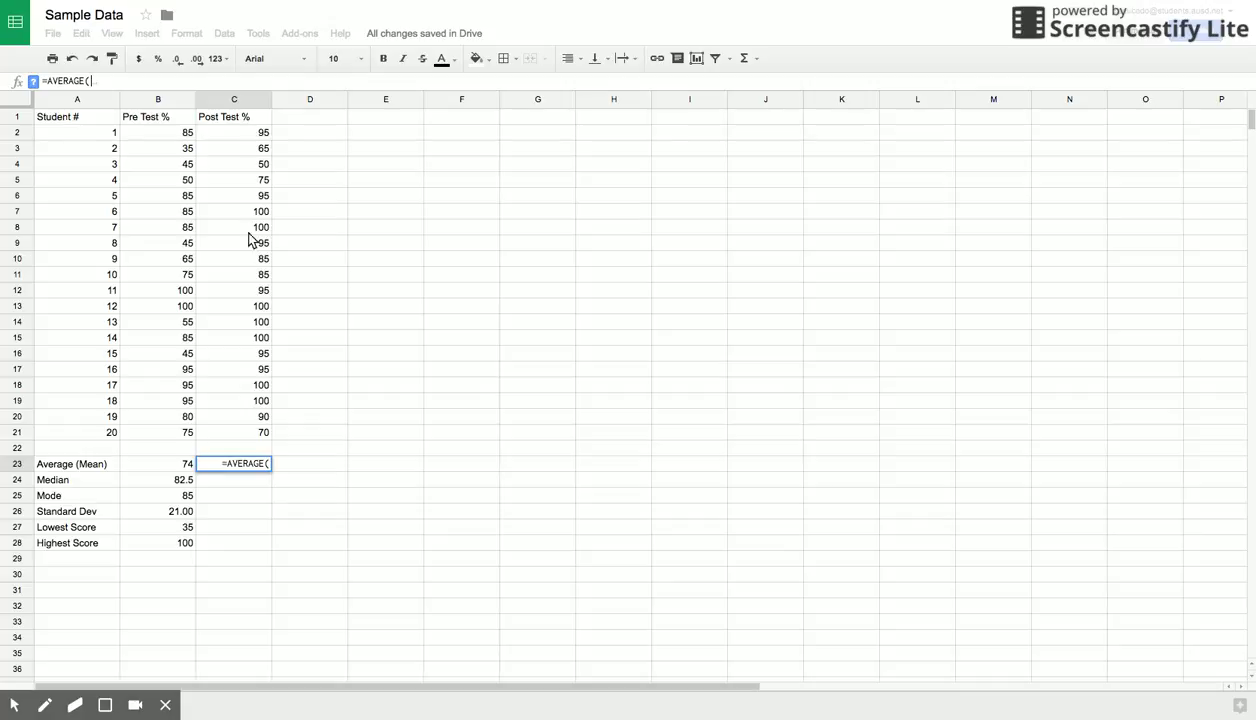
{"action": "key", "text": "Up"}
{"action": "key", "text": "Up"}
{"action": "key", "text": "Up"}
{"action": "key", "text": "Up"}
{"action": "key", "text": "Up"}
{"action": "key", "text": "Up"}
{"action": "key", "text": "Up"}
{"action": "key", "text": "Up"}
{"action": "key", "text": "Up"}
{"action": "key", "text": "Up"}
{"action": "key", "text": "Up"}
{"action": "key", "text": "Up"}
{"action": "key", "text": "Up"}
{"action": "key", "text": "Up"}
{"action": "key", "text": "Up"}
{"action": "key", "text": "Up"}
{"action": "key", "text": "Up"}
{"action": "key", "text": "Up"}
{"action": "key", "text": "Up"}
{"action": "key", "text": "Up"}
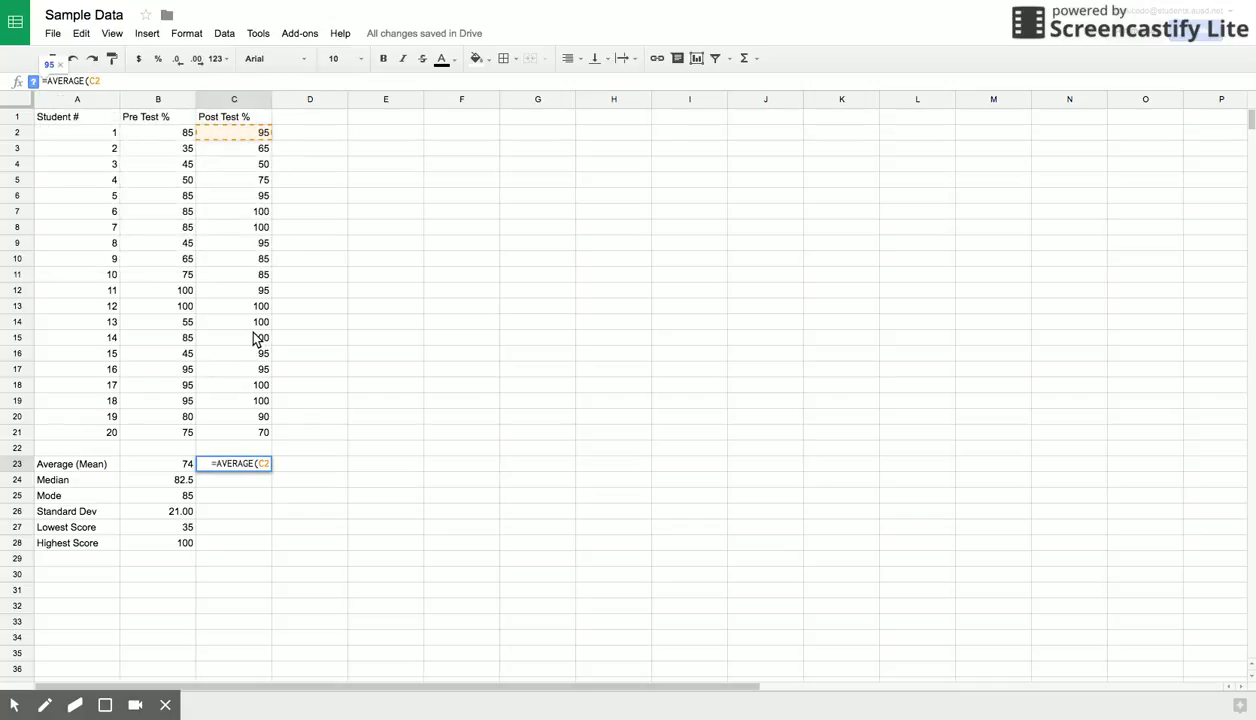
{"action": "left_click", "coordinate": [250, 432], "text": "shift"}
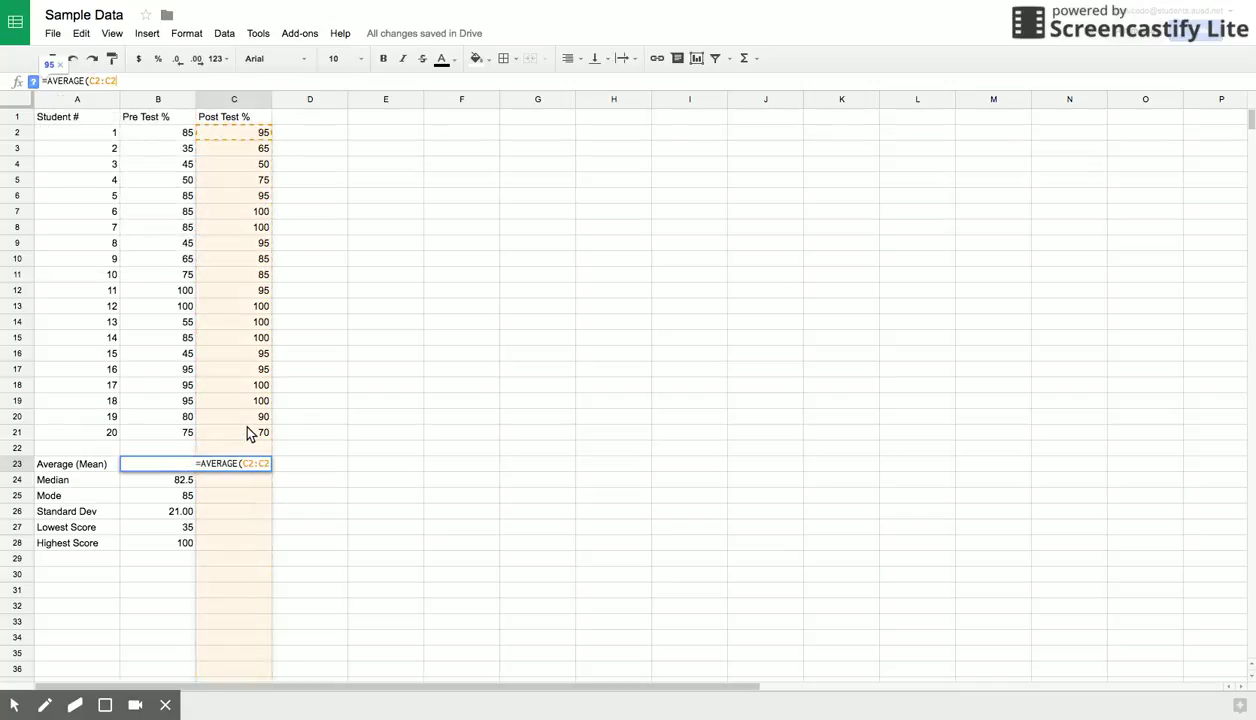
{"action": "type", "text": ")"}
{"action": "key", "text": "Return"}
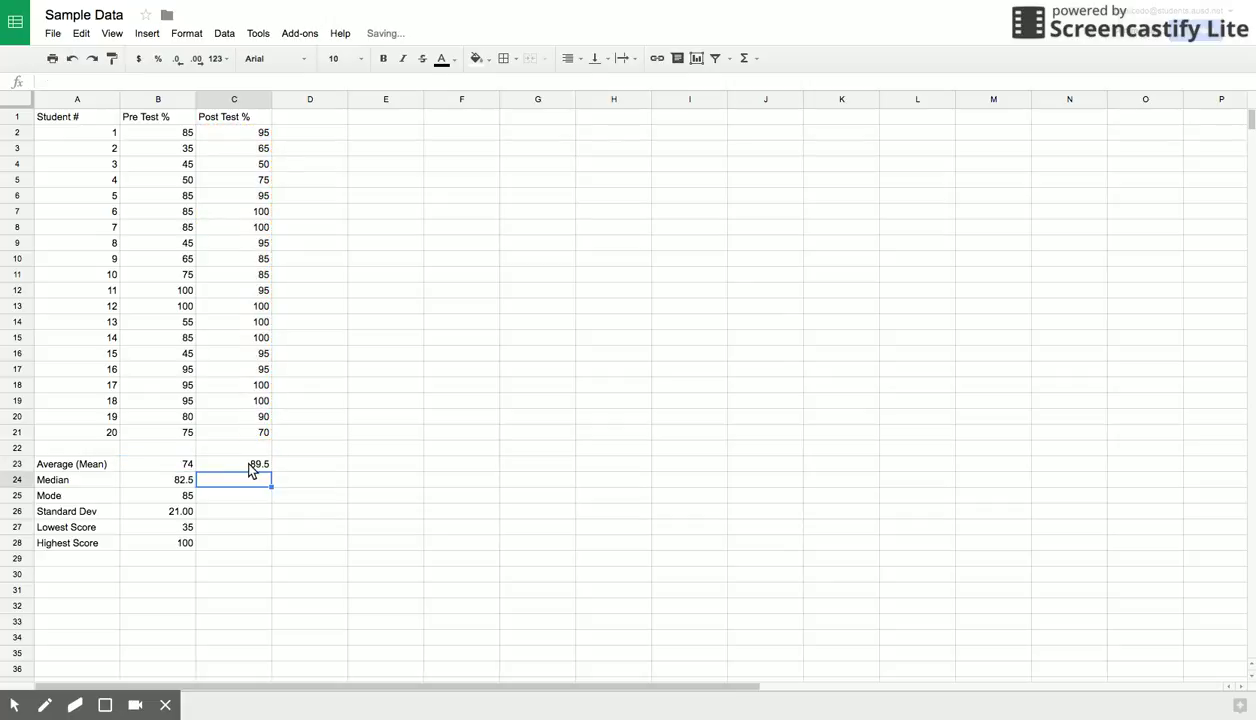
{"action": "type", "text": "="}
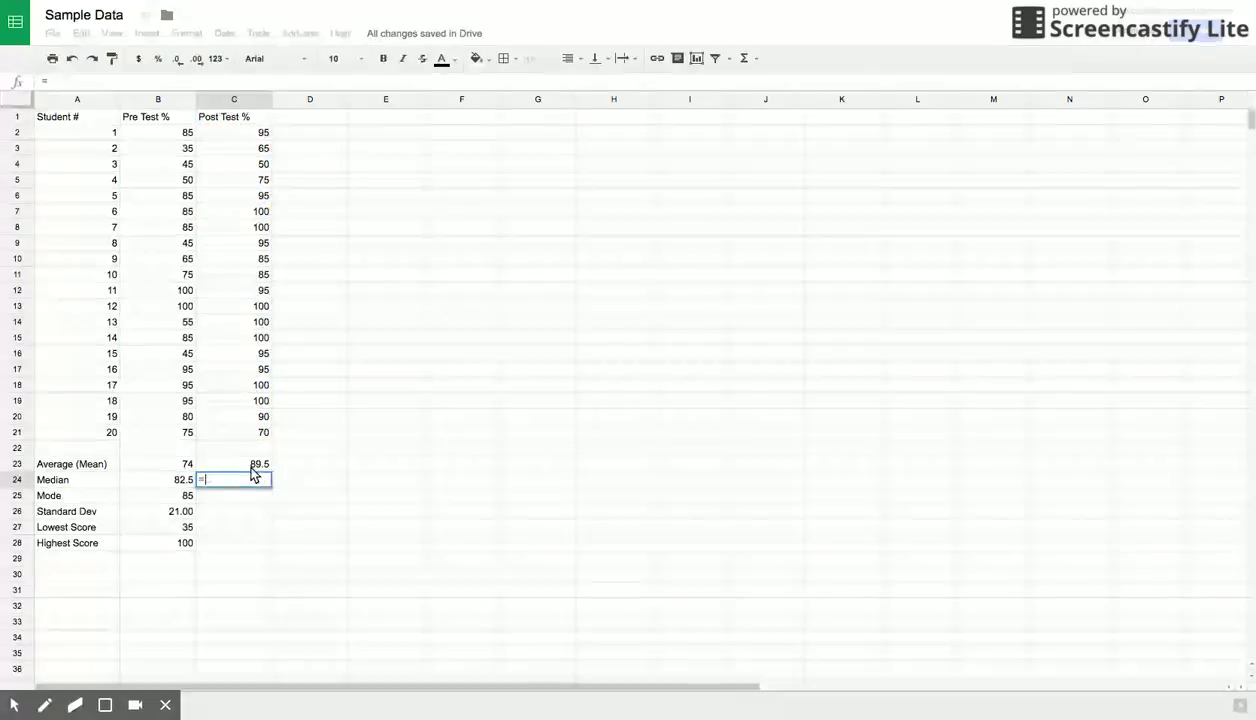
{"action": "type", "text": "MEDIAN"}
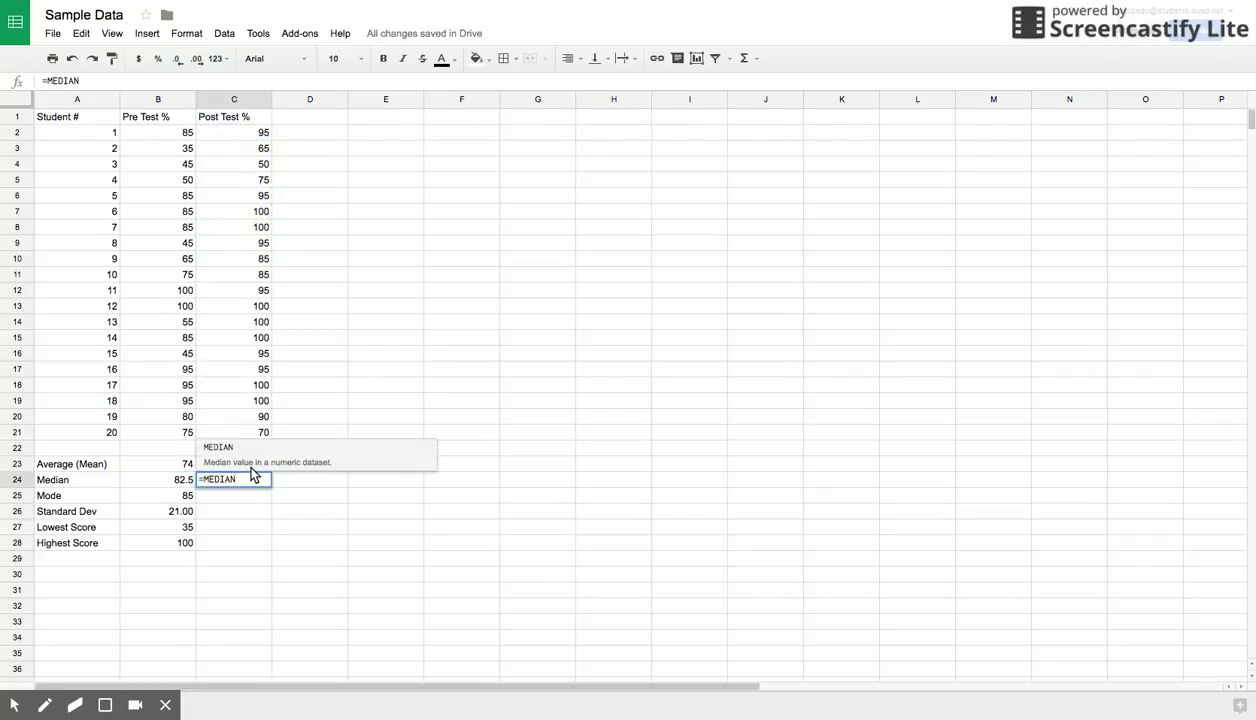
{"action": "type", "text": "("}
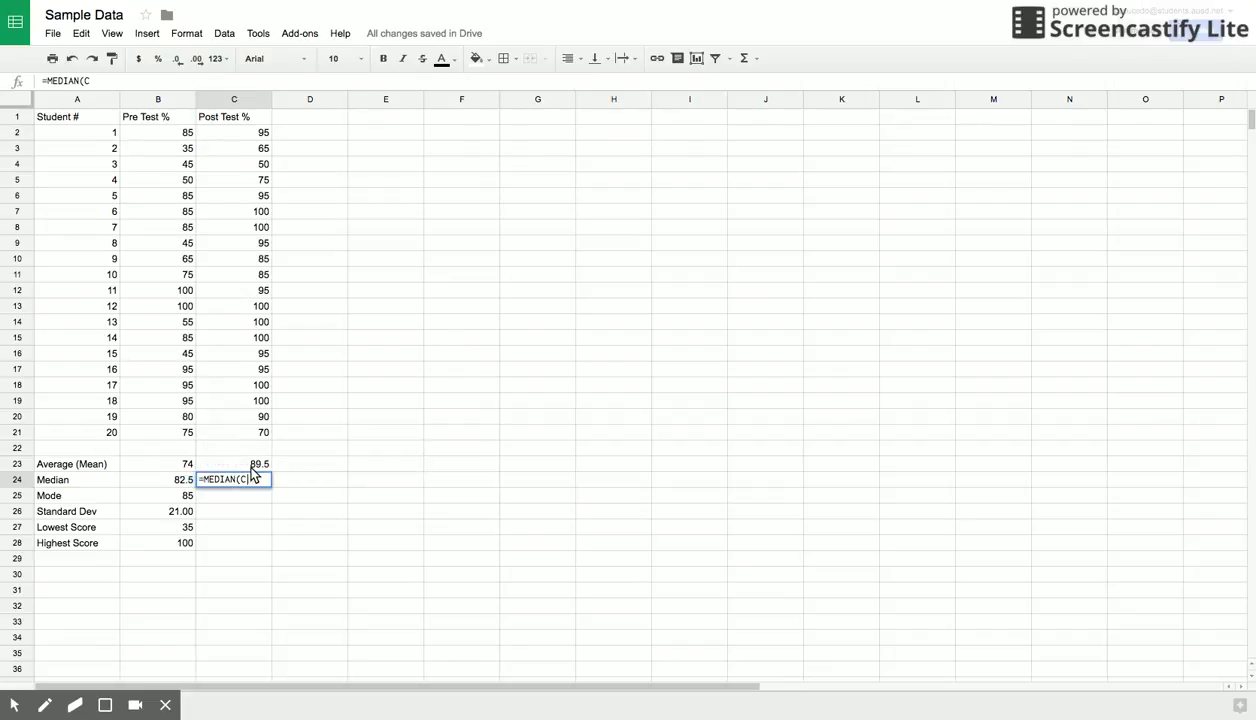
{"action": "type", "text": "C2:C21)"}
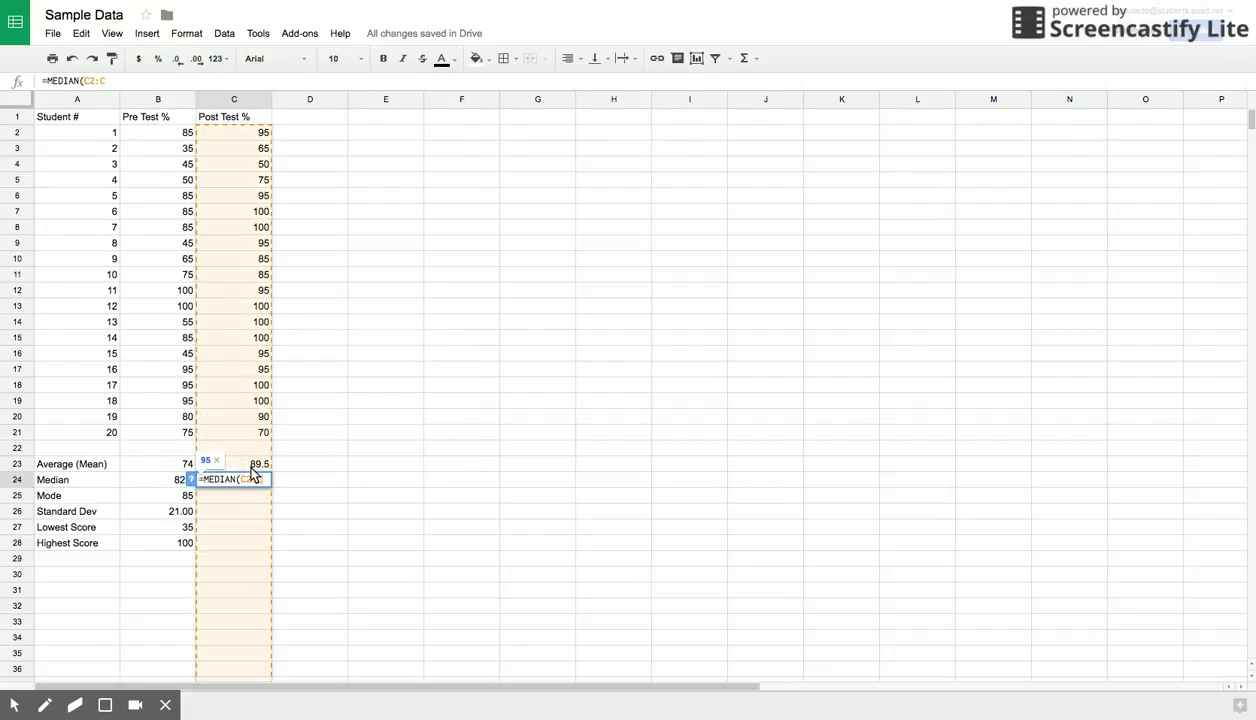
Enter =MEDIAN(C2:C21) in C24 and =MODE(C2:C21) in C25, showing 95 and 100
{"action": "key", "text": "Return"}
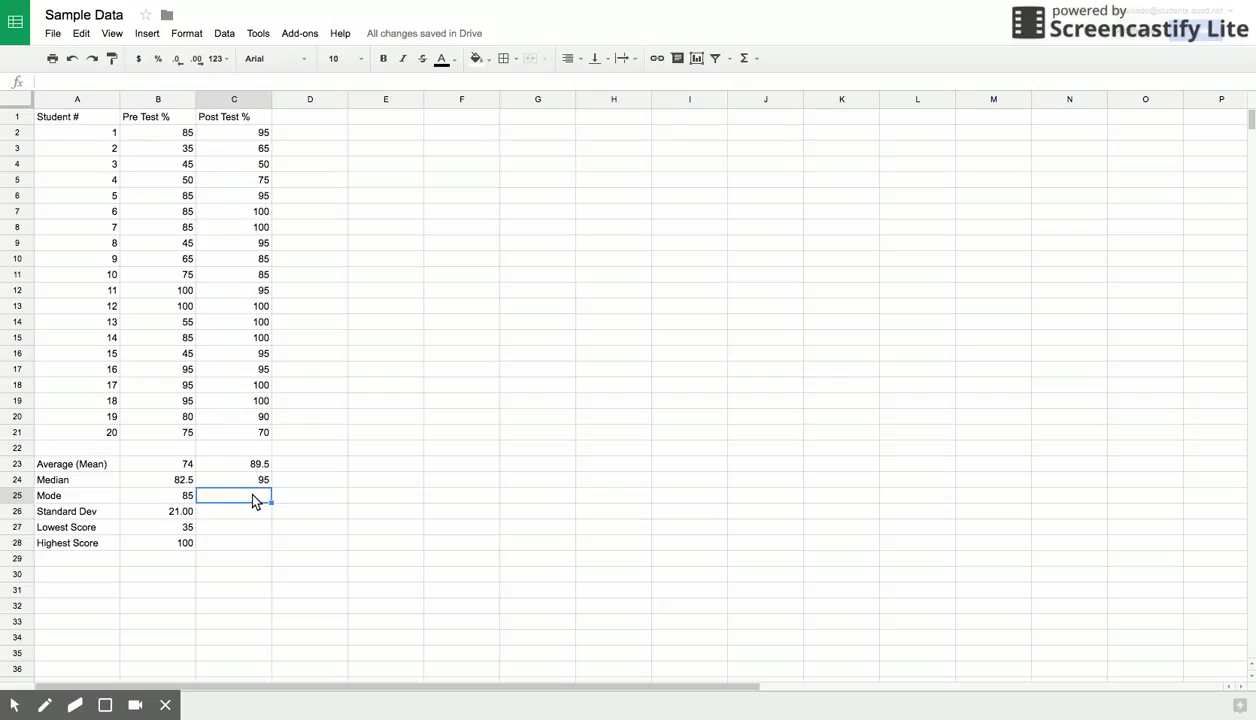
{"action": "type", "text": "="}
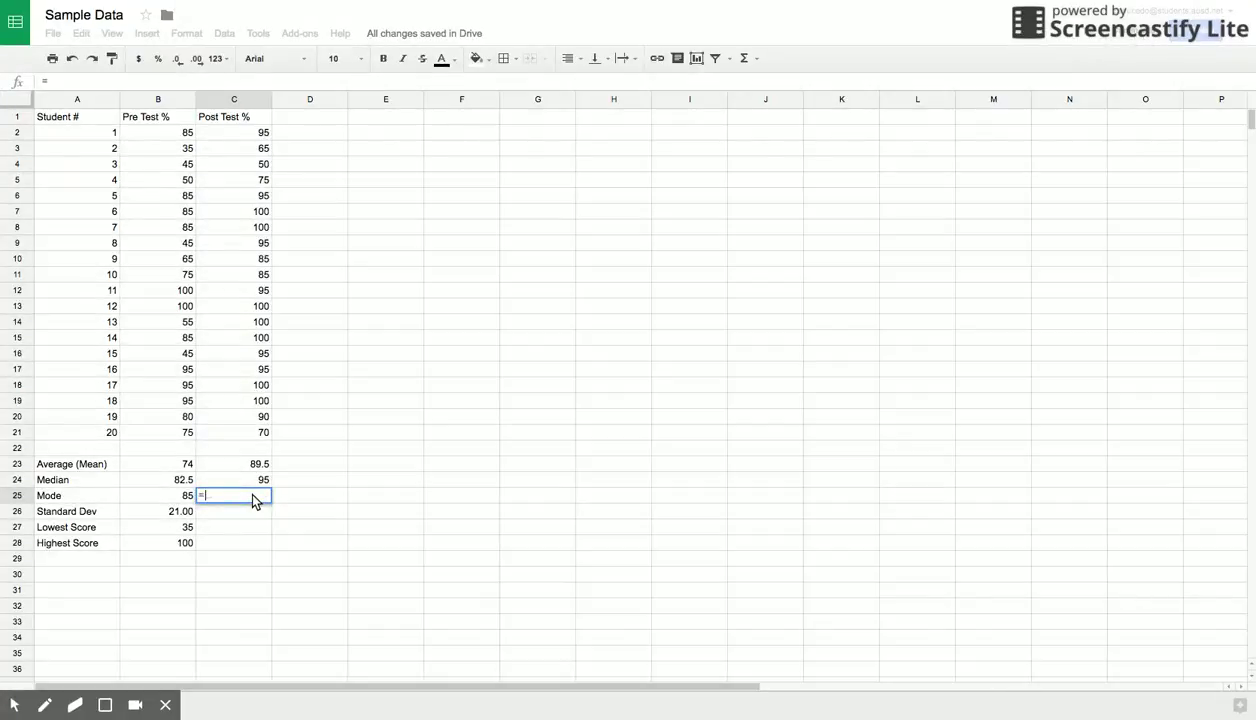
{"action": "type", "text": "MOD"}
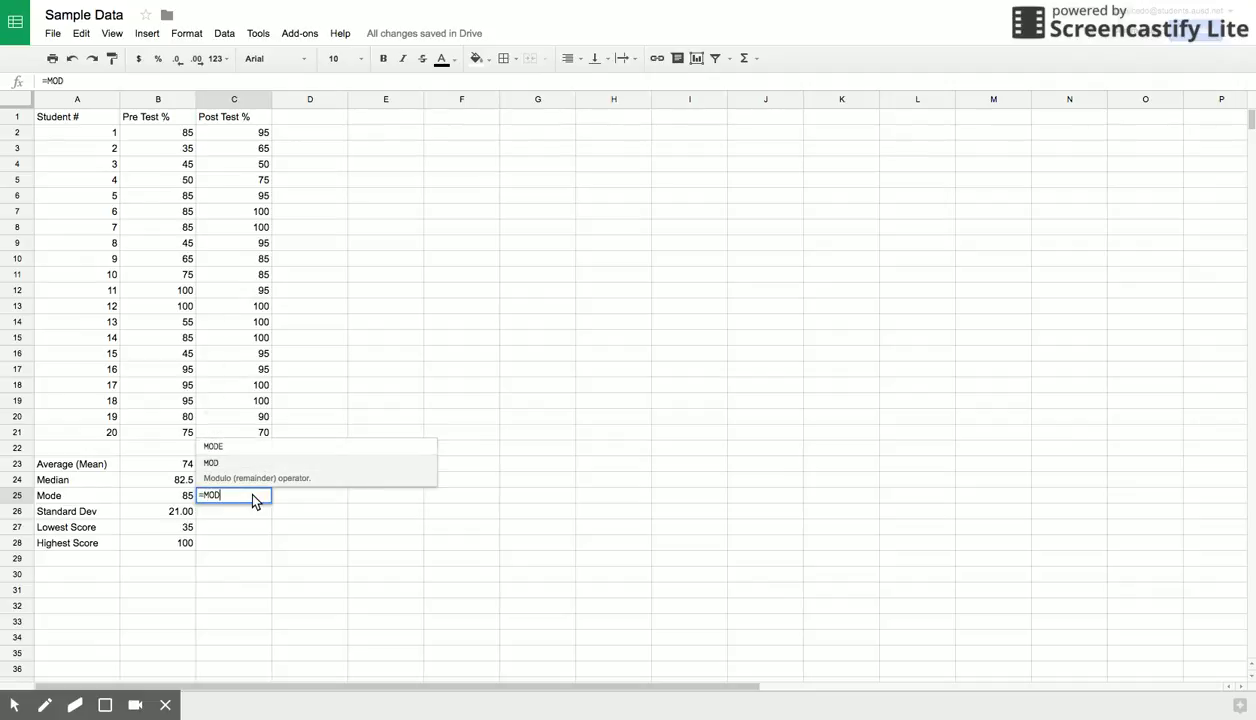
{"action": "type", "text": "E("}
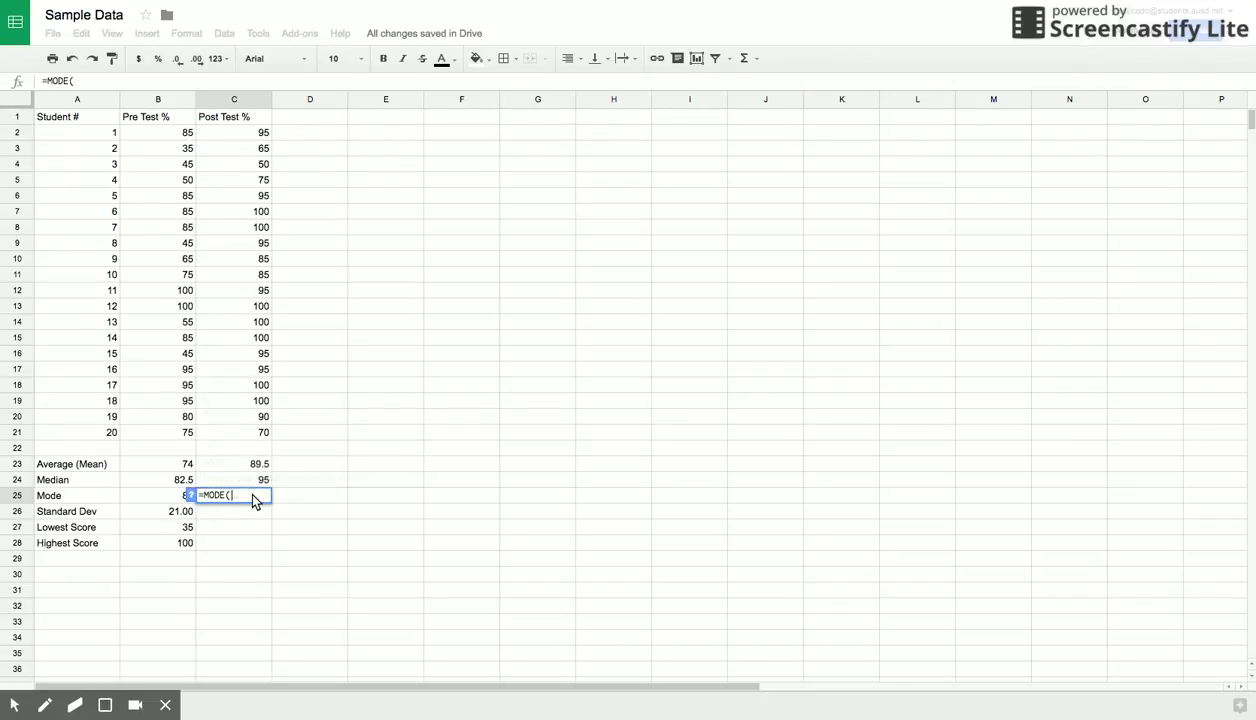
{"action": "type", "text": "C2:"}
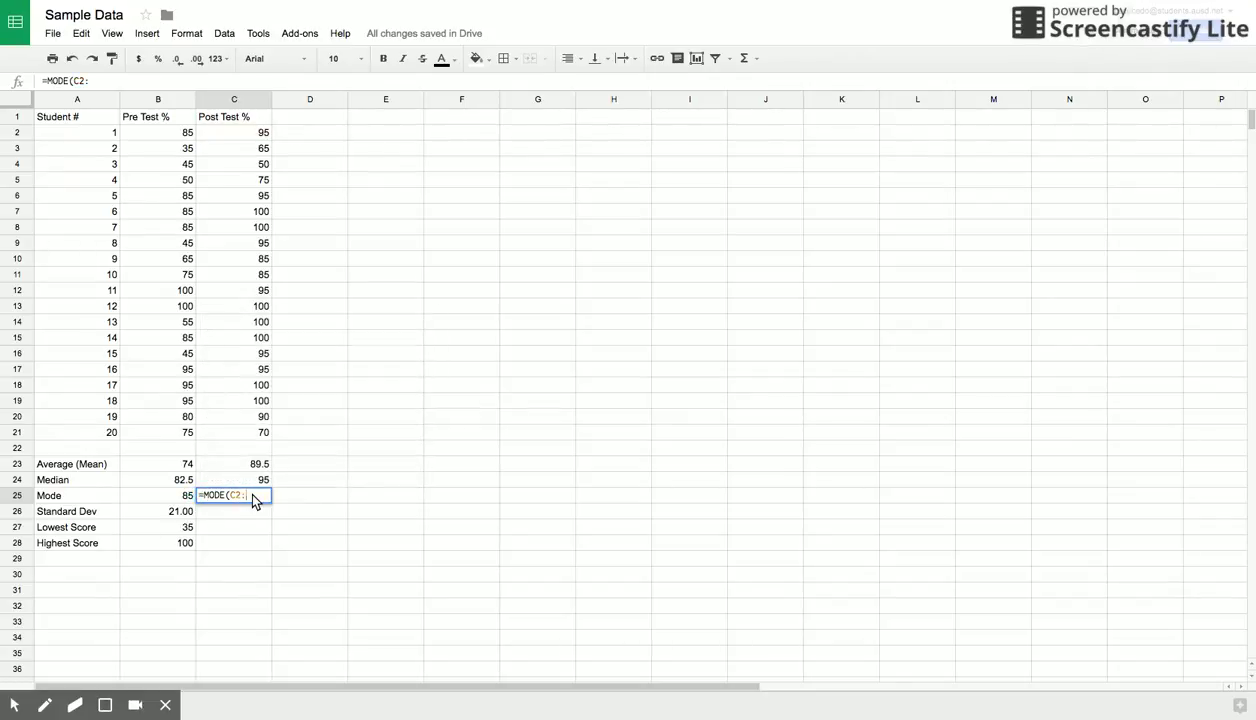
{"action": "type", "text": "C21"}
{"action": "key", "text": "Return"}
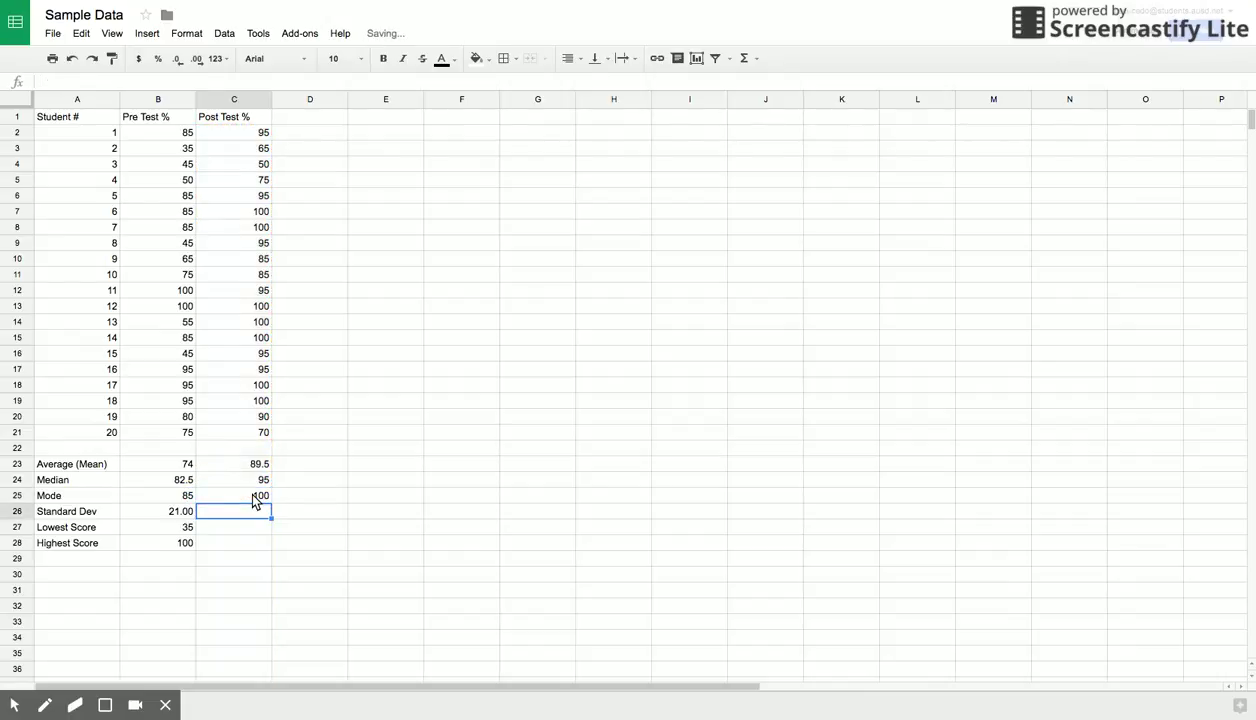
{"action": "scroll", "coordinate": [256, 500], "scroll_direction": "right", "scroll_amount": 3}
{"action": "scroll", "coordinate": [261, 505], "scroll_direction": "left", "scroll_amount": 3}
Enter =STDEV(C2:C21) in C26 for the Post Test standard deviation
{"action": "left_click", "coordinate": [106, 80]}
{"action": "type", "text": "="}
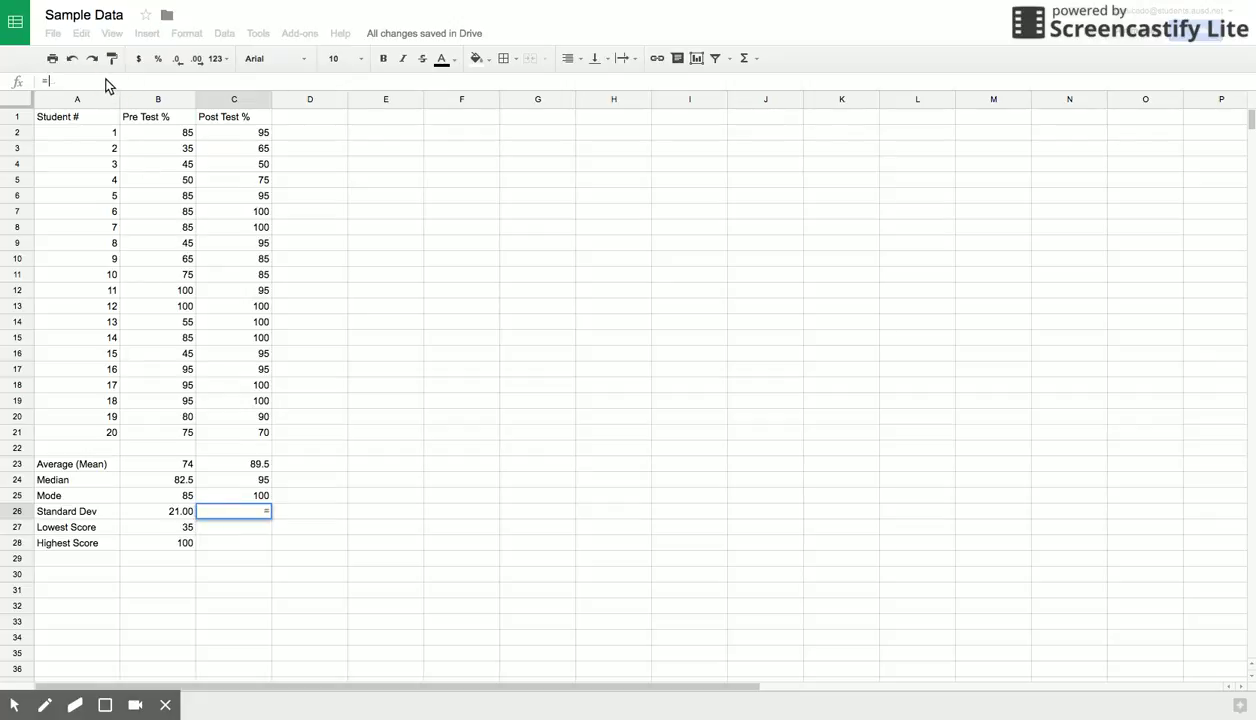
{"action": "type", "text": "STDEV"}
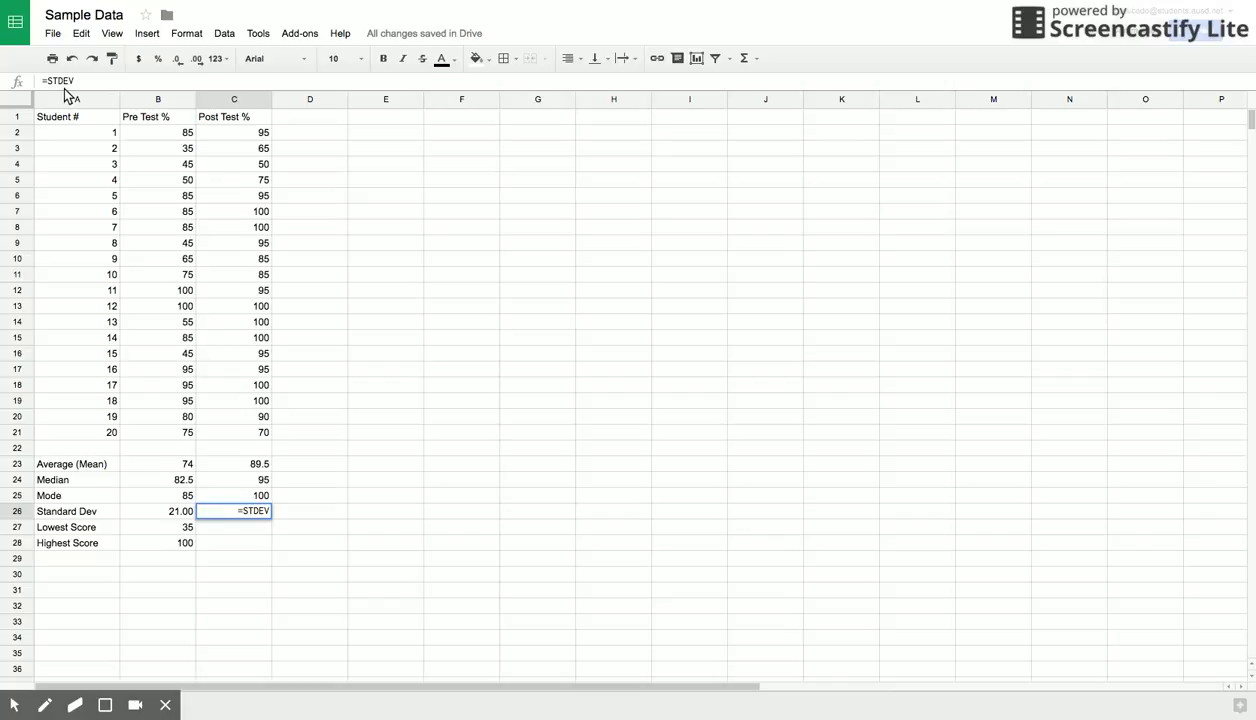
{"action": "type", "text": "(C2"}
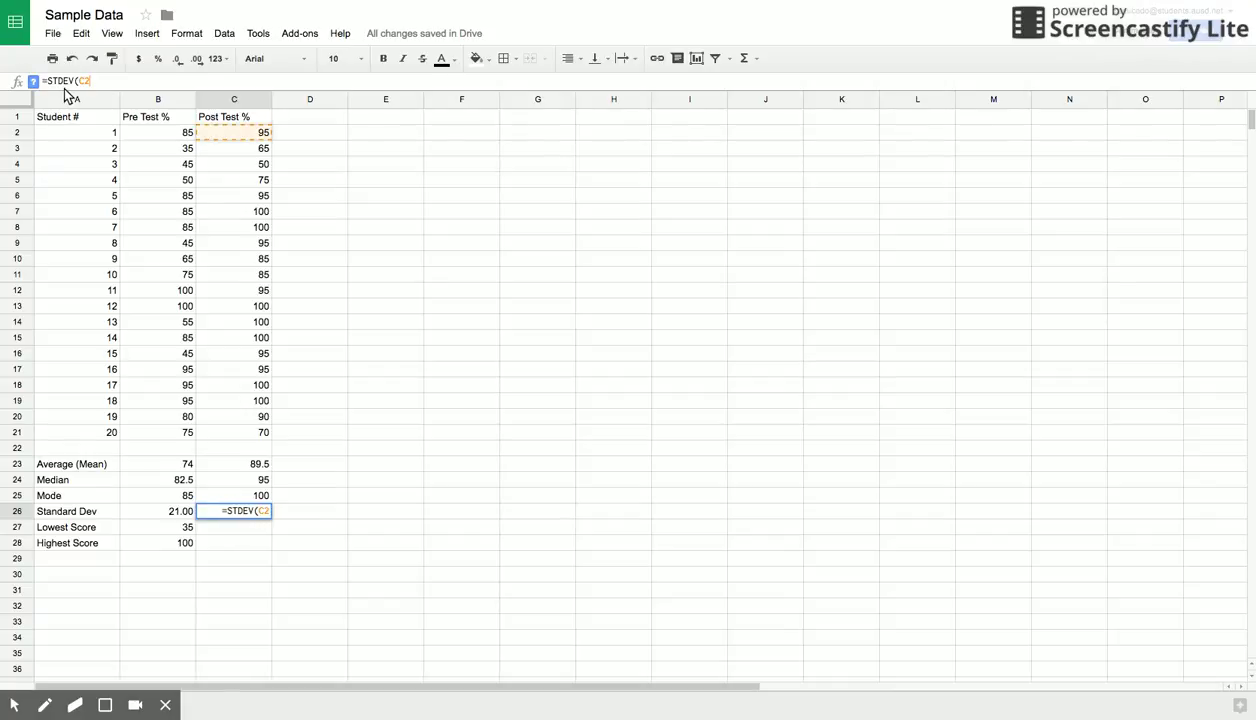
{"action": "type", "text": ":C21"}
{"action": "key", "text": "Return"}
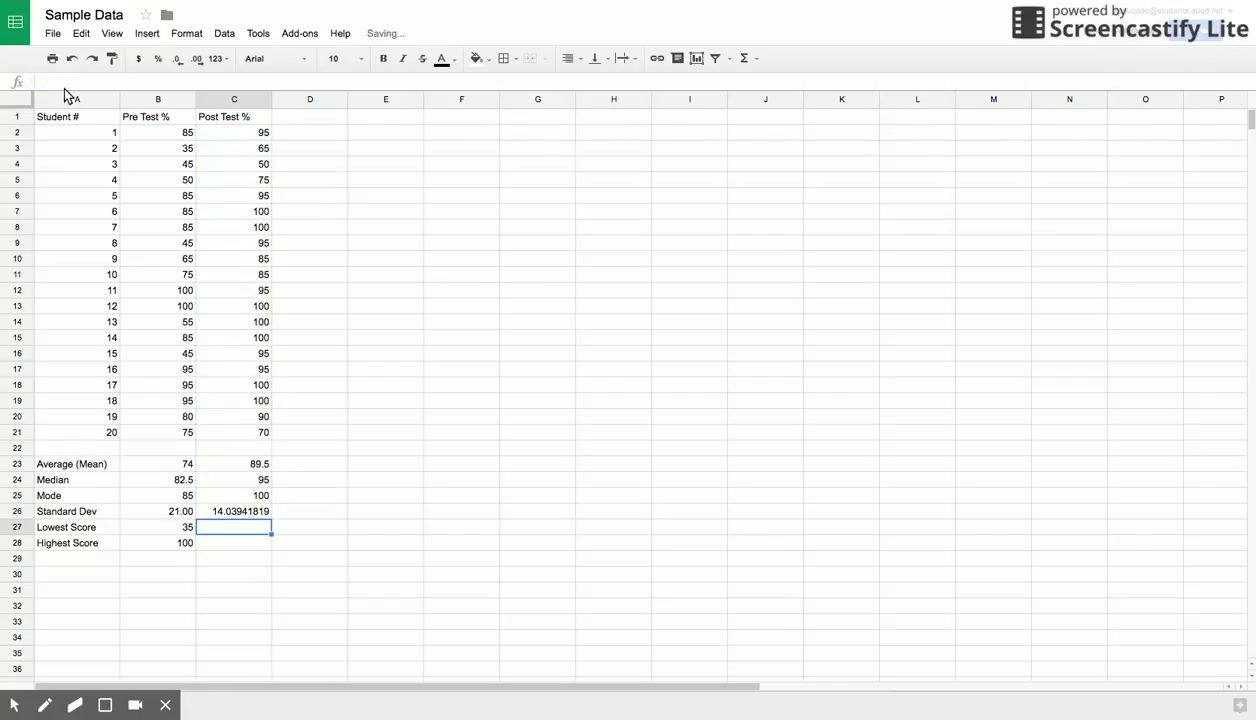
Decrease C26's decimal places so the standard deviation displays as 14.04
{"action": "left_click", "coordinate": [226, 499]}
{"action": "left_click", "coordinate": [177, 59]}
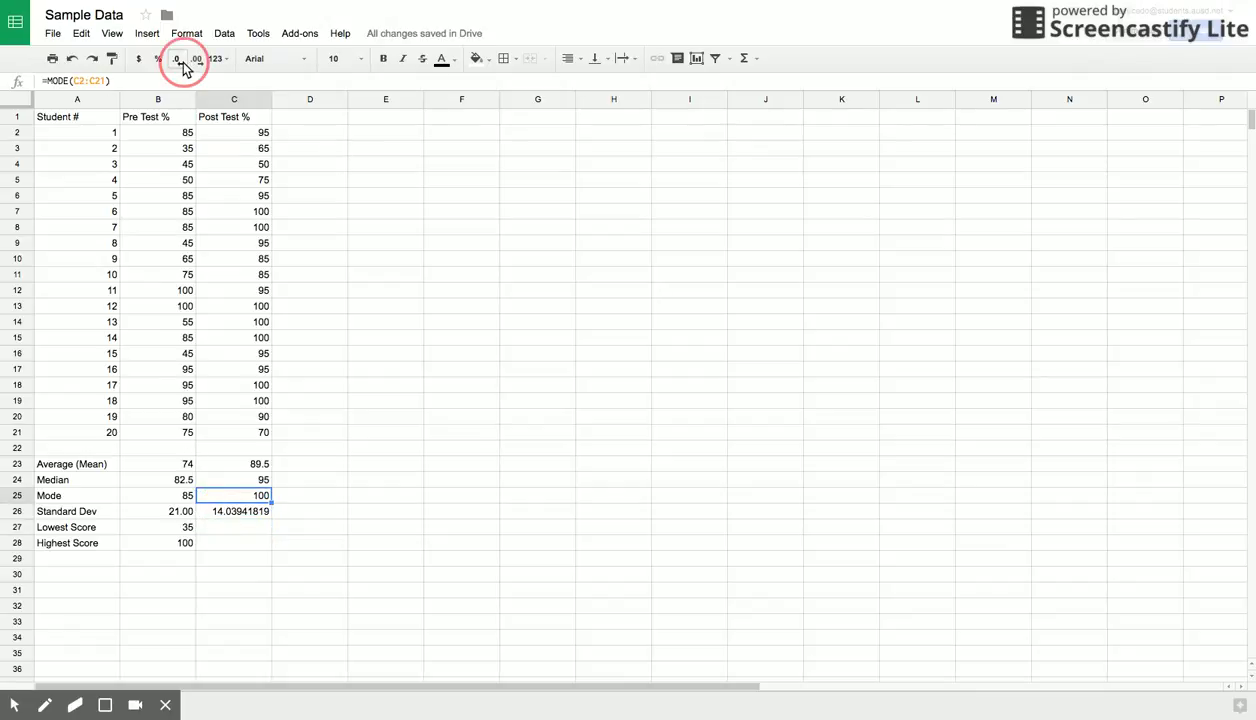
{"action": "left_click", "coordinate": [240, 511]}
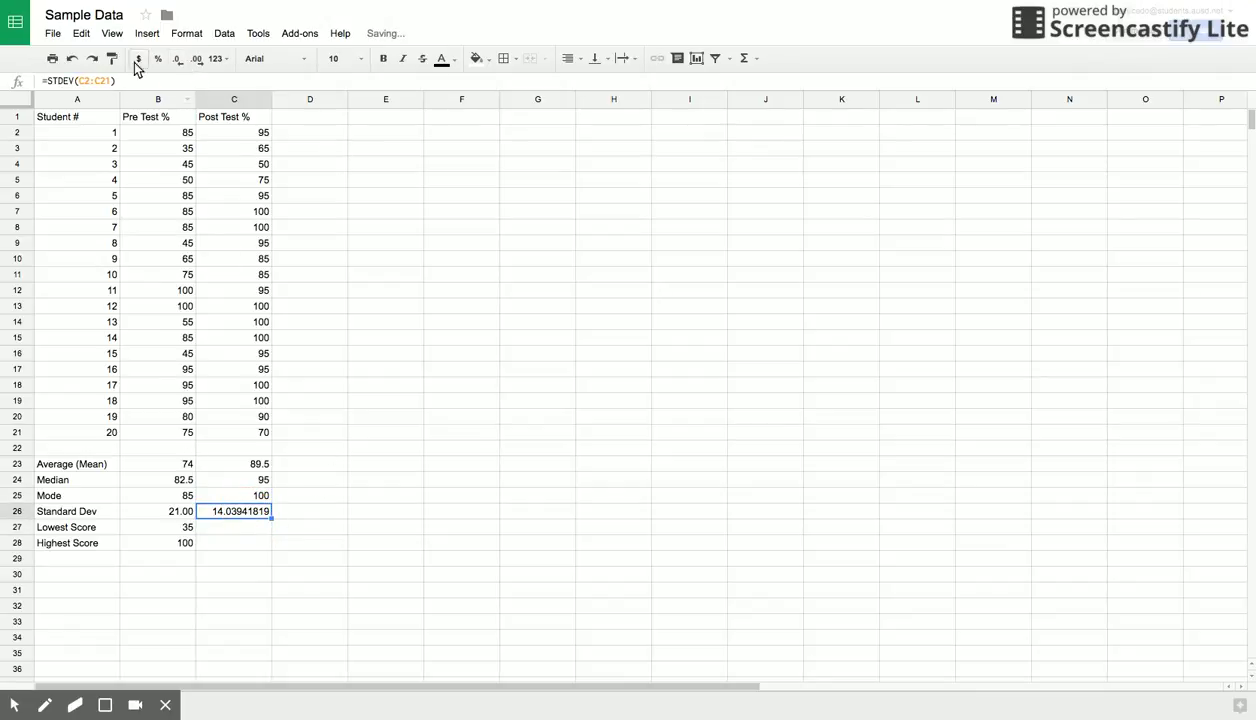
{"action": "left_click", "coordinate": [180, 60]}
{"action": "left_click", "coordinate": [180, 60]}
{"action": "left_click", "coordinate": [180, 60]}
{"action": "left_click", "coordinate": [180, 60]}
{"action": "left_click", "coordinate": [181, 62]}
{"action": "left_click", "coordinate": [181, 62]}
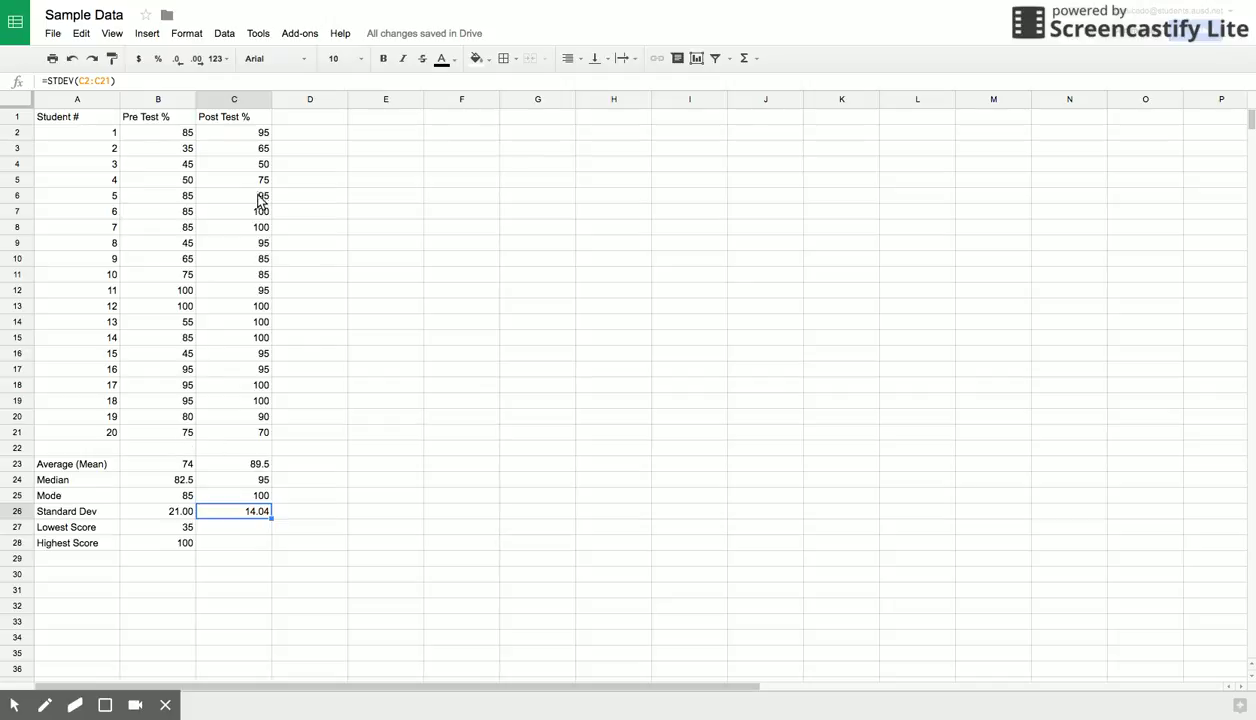
{"action": "left_click", "coordinate": [233, 532]}
Enter =MIN(C2:C21) in C27 and =MAX(C2:C21) in C28, giving 50 and 100
{"action": "left_click", "coordinate": [125, 83]}
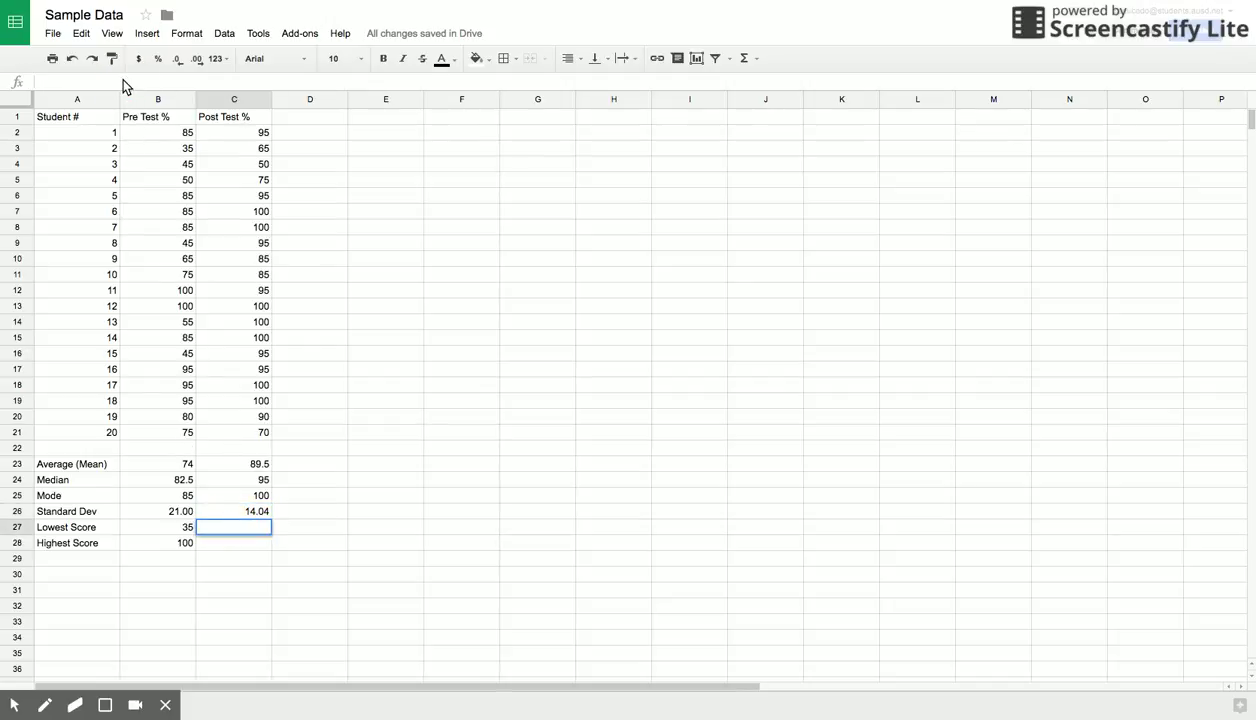
{"action": "type", "text": "=MIN(C2:C2"}
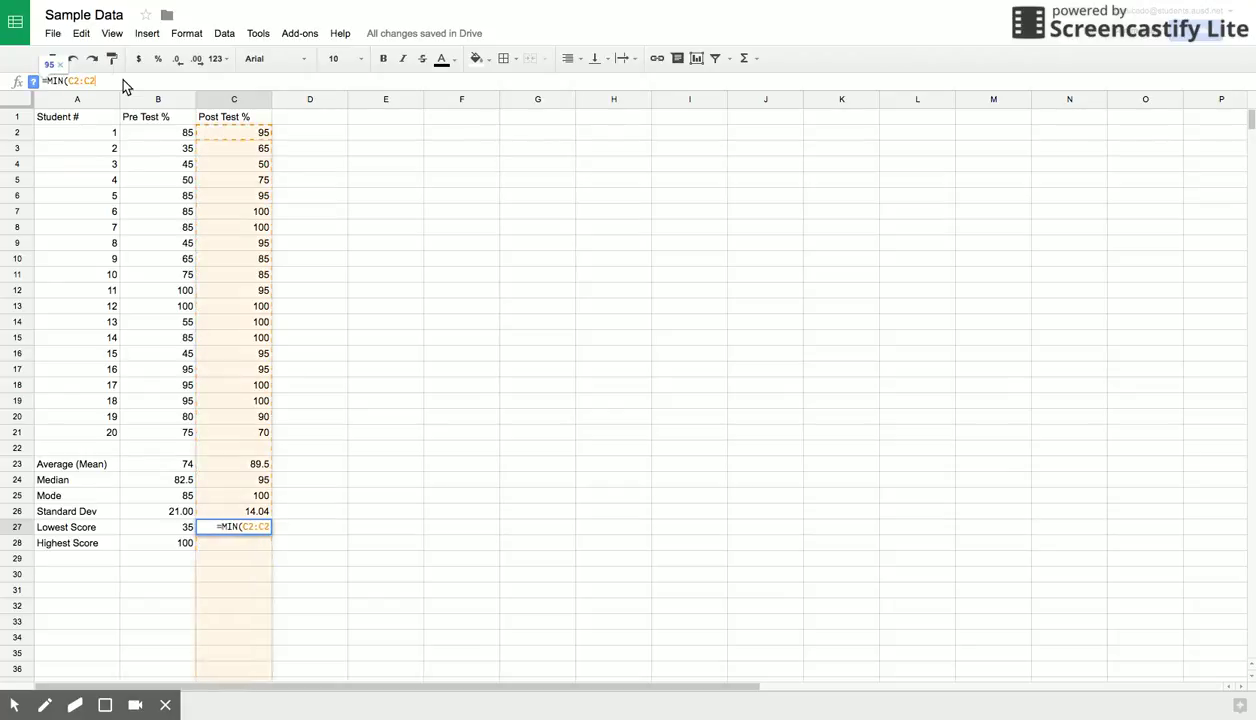
{"action": "type", "text": "1"}
{"action": "key", "text": "Return"}
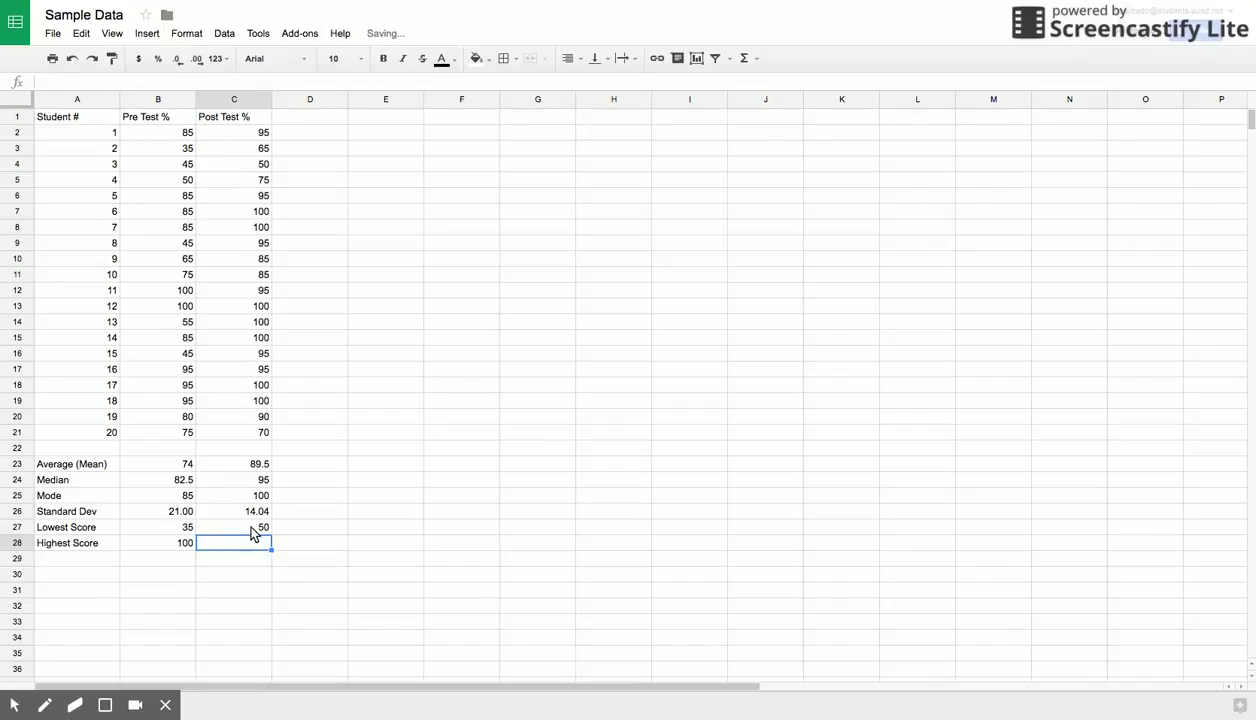
{"action": "type", "text": "="}
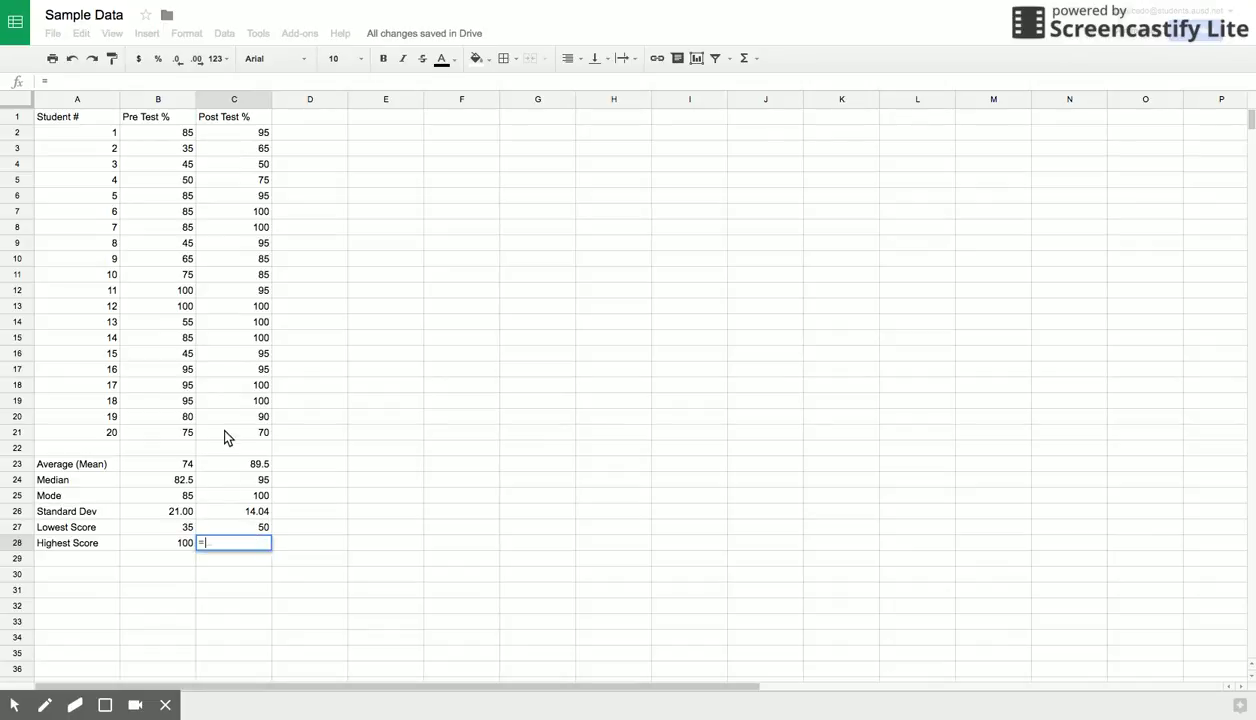
{"action": "type", "text": "MAX(C2:C21)"}
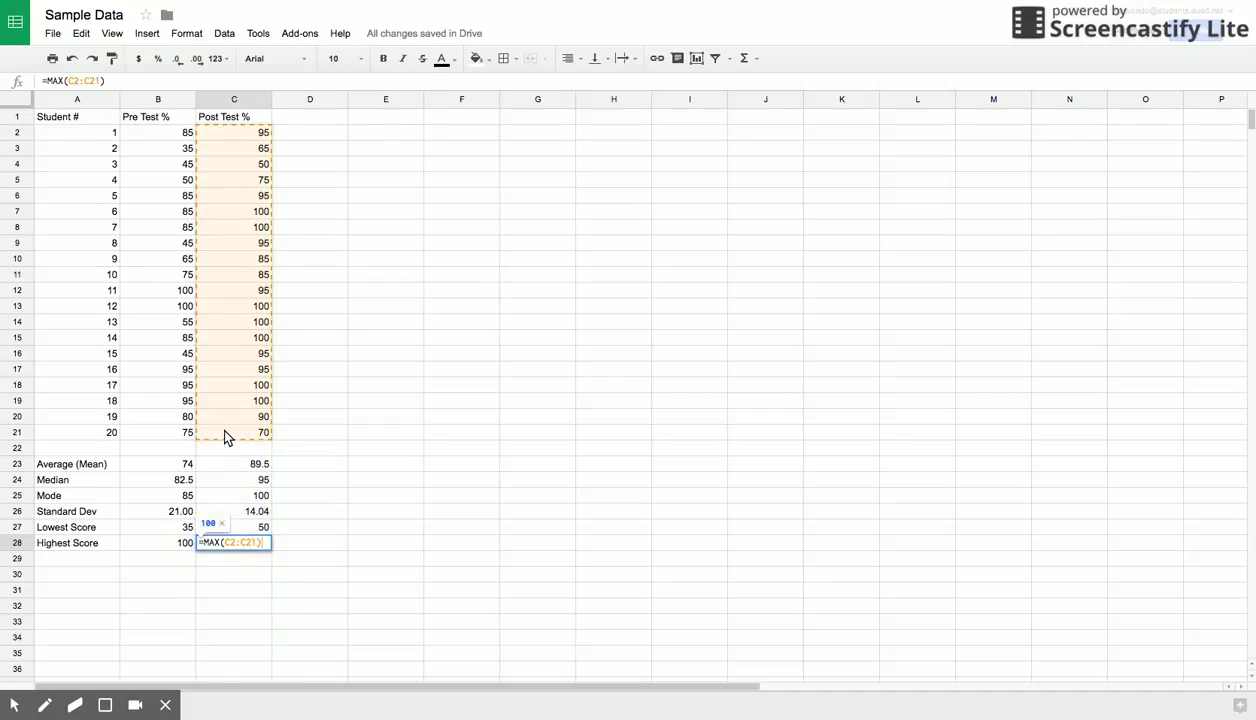
{"action": "key", "text": "Return"}
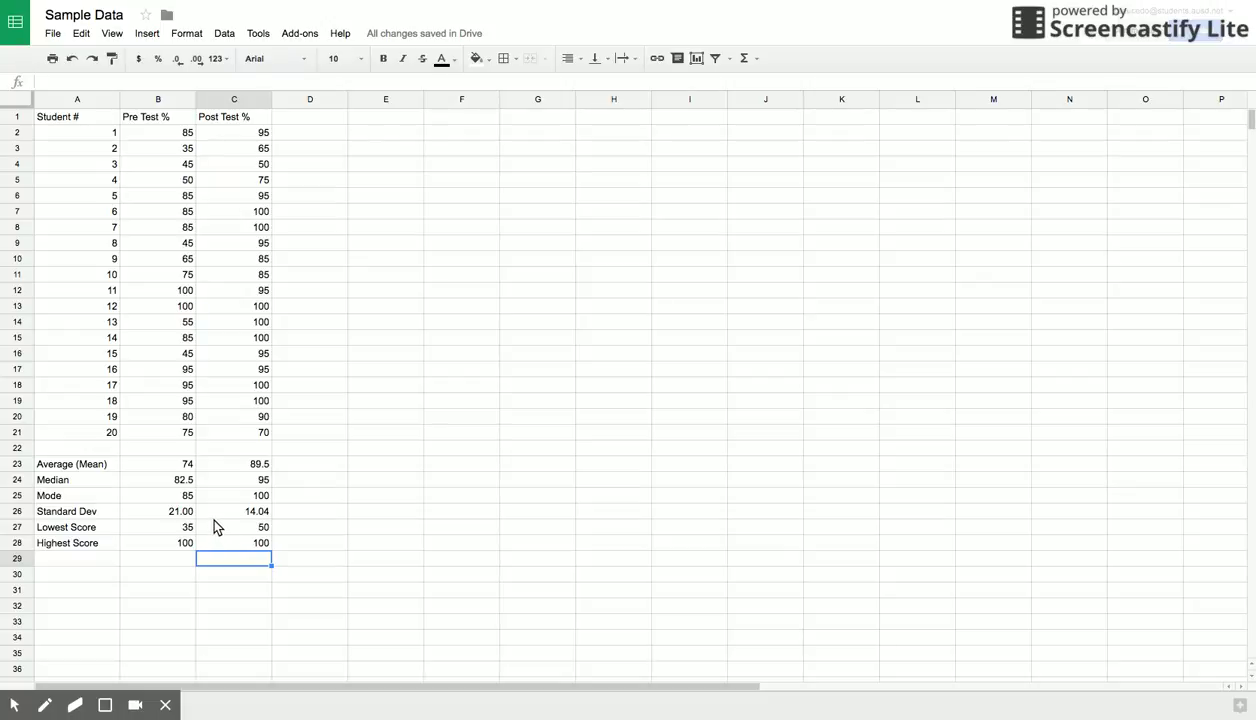
Change the Pre Test score in B14 to 30
{"action": "left_click", "coordinate": [174, 243]}
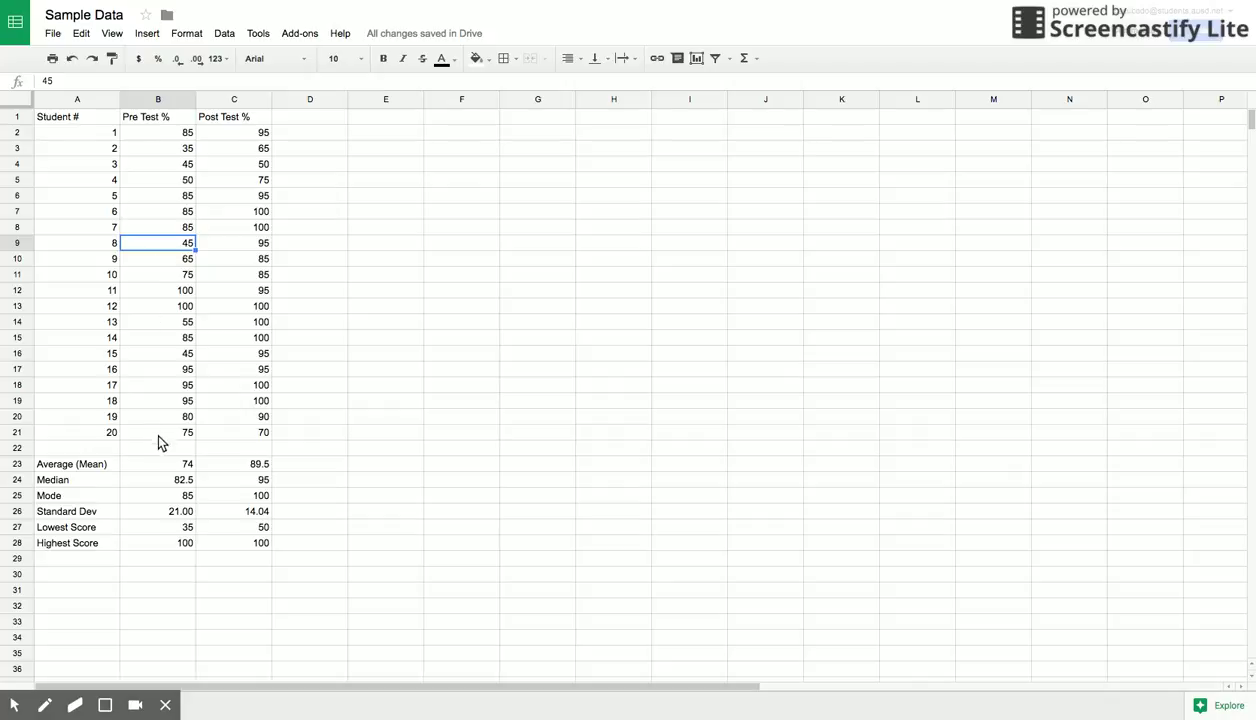
{"action": "left_click", "coordinate": [164, 324]}
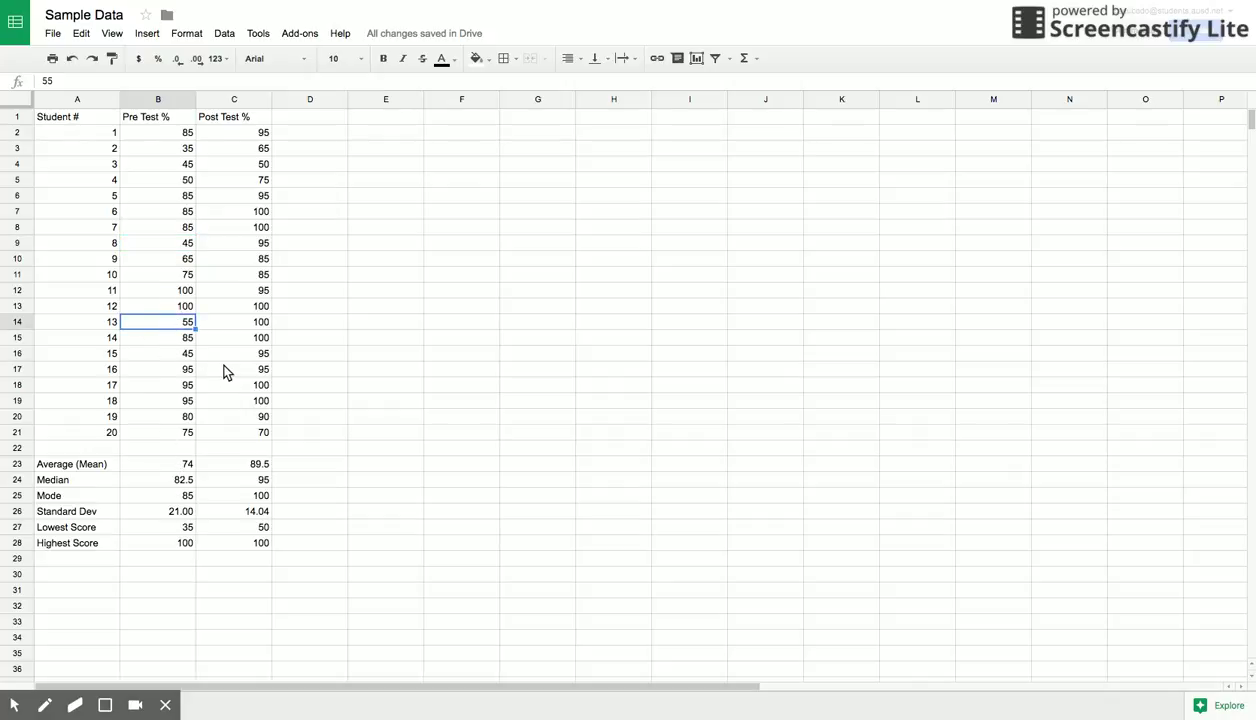
{"action": "type", "text": "30"}
{"action": "key", "text": "Return"}
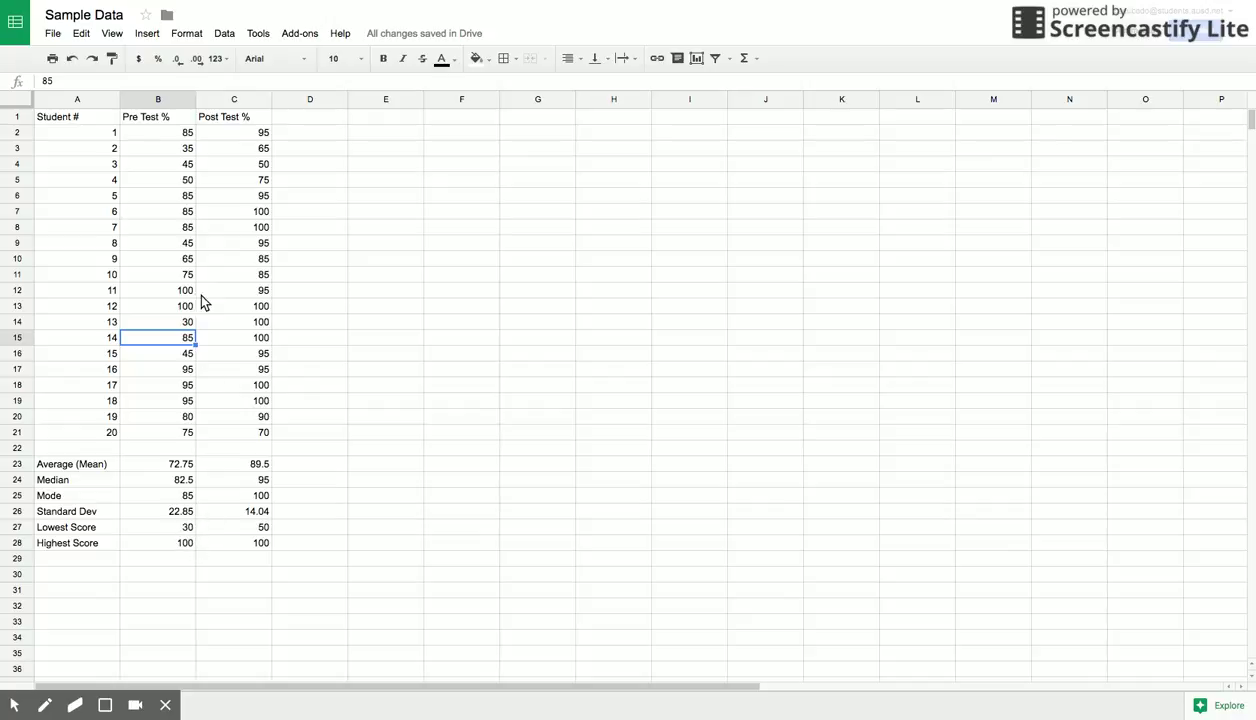
Change the Post Test scores in C6, C12 and C16 to 55, 86 and 34
{"action": "left_click", "coordinate": [246, 201]}
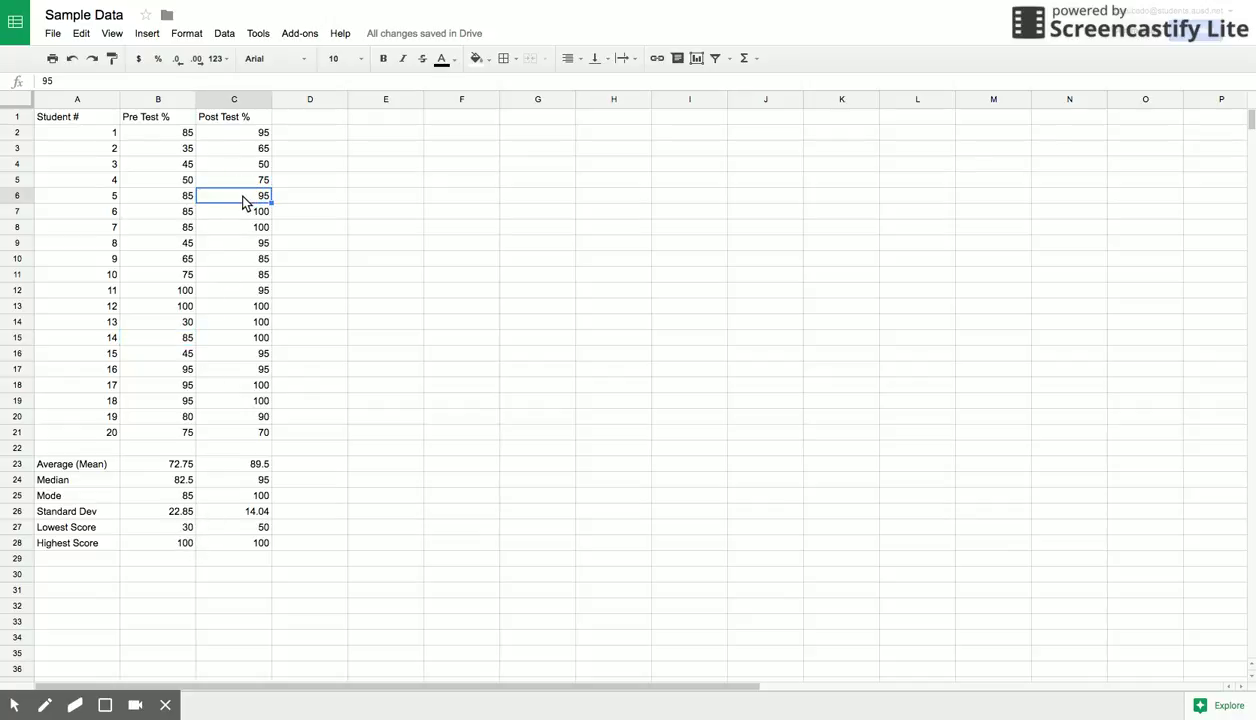
{"action": "type", "text": "55"}
{"action": "key", "text": "Return"}
{"action": "key", "text": "Down"}
{"action": "key", "text": "Down"}
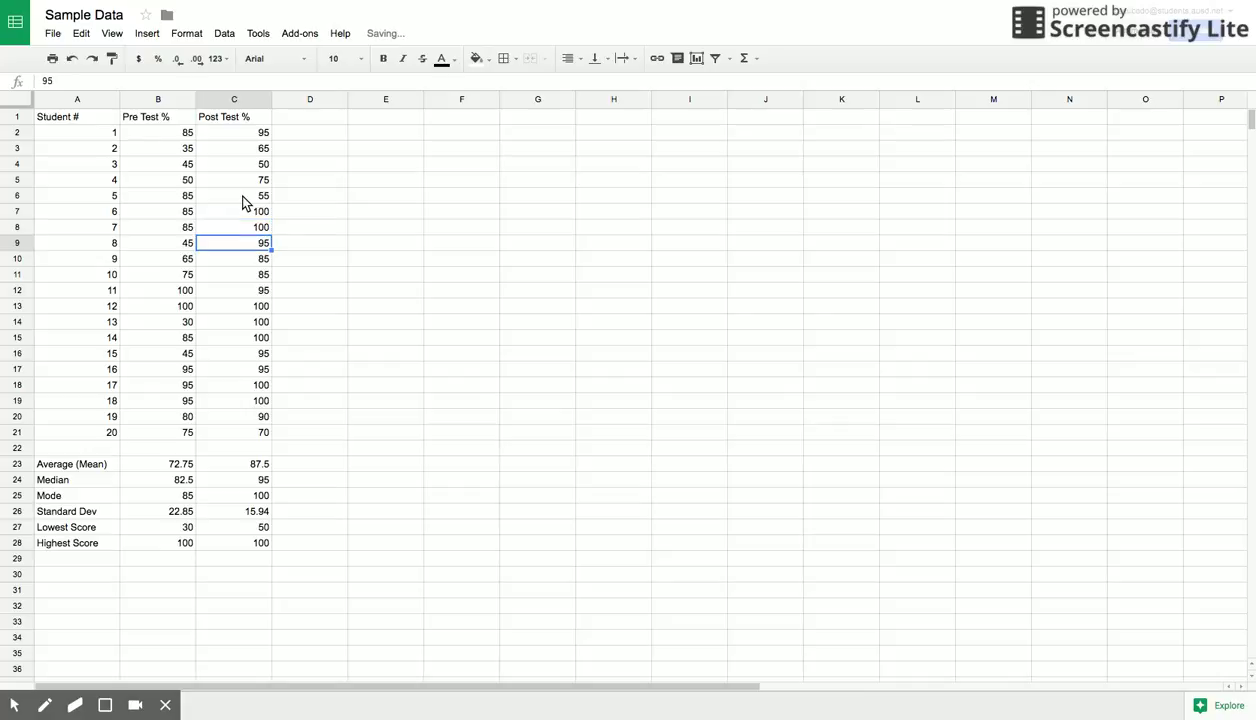
{"action": "key", "text": "Down"}
{"action": "key", "text": "Down"}
{"action": "key", "text": "Down"}
{"action": "type", "text": "86"}
{"action": "key", "text": "Return"}
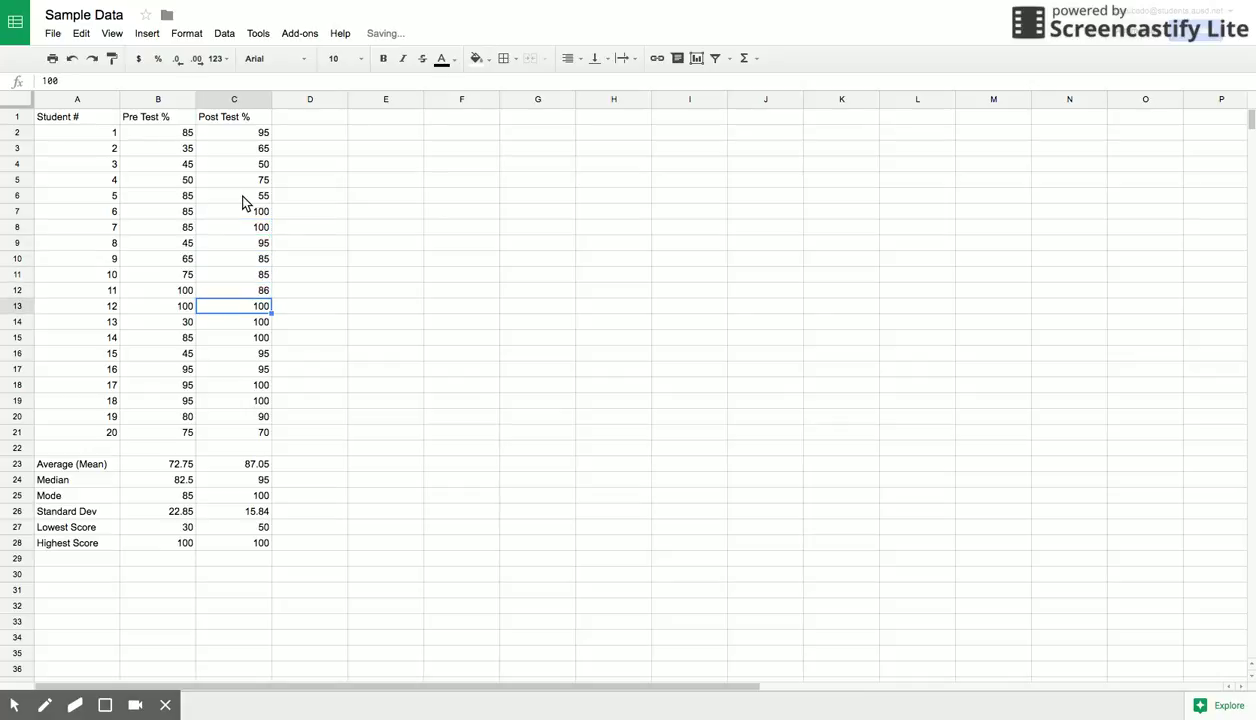
{"action": "key", "text": "Down"}
{"action": "key", "text": "Down"}
{"action": "key", "text": "Down"}
{"action": "type", "text": "34"}
{"action": "key", "text": "Return"}
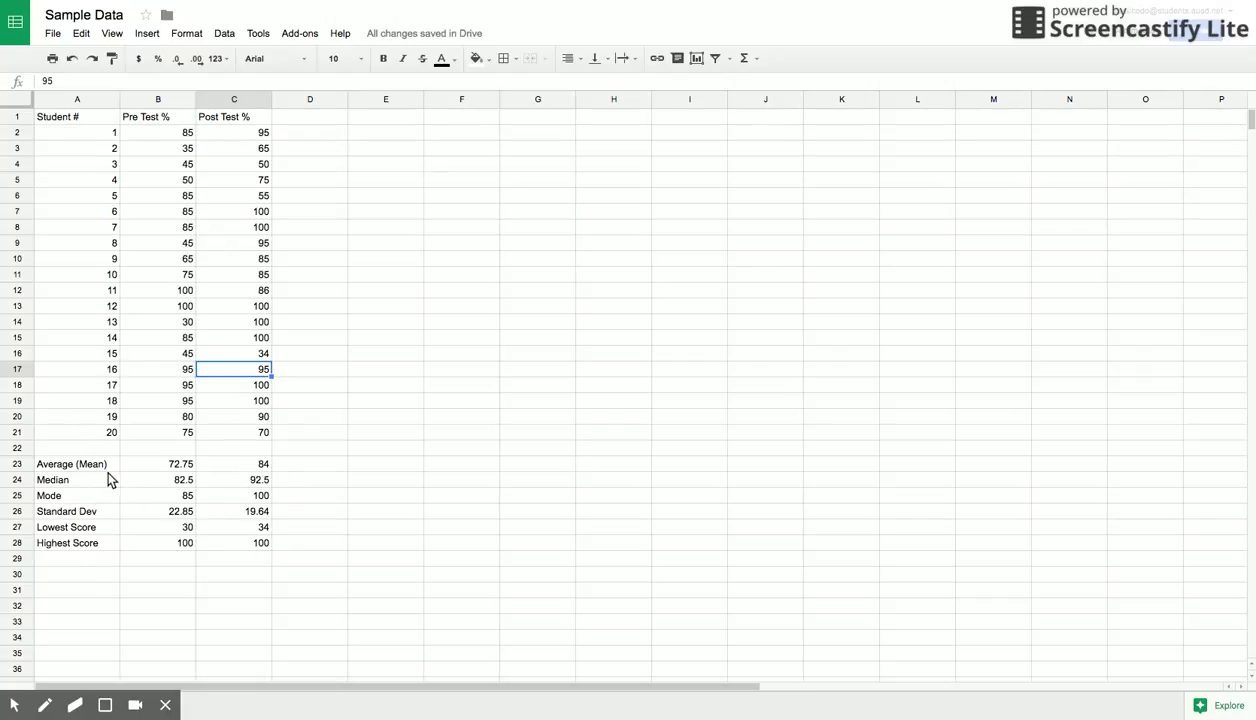
{"action": "left_click", "coordinate": [244, 296]}
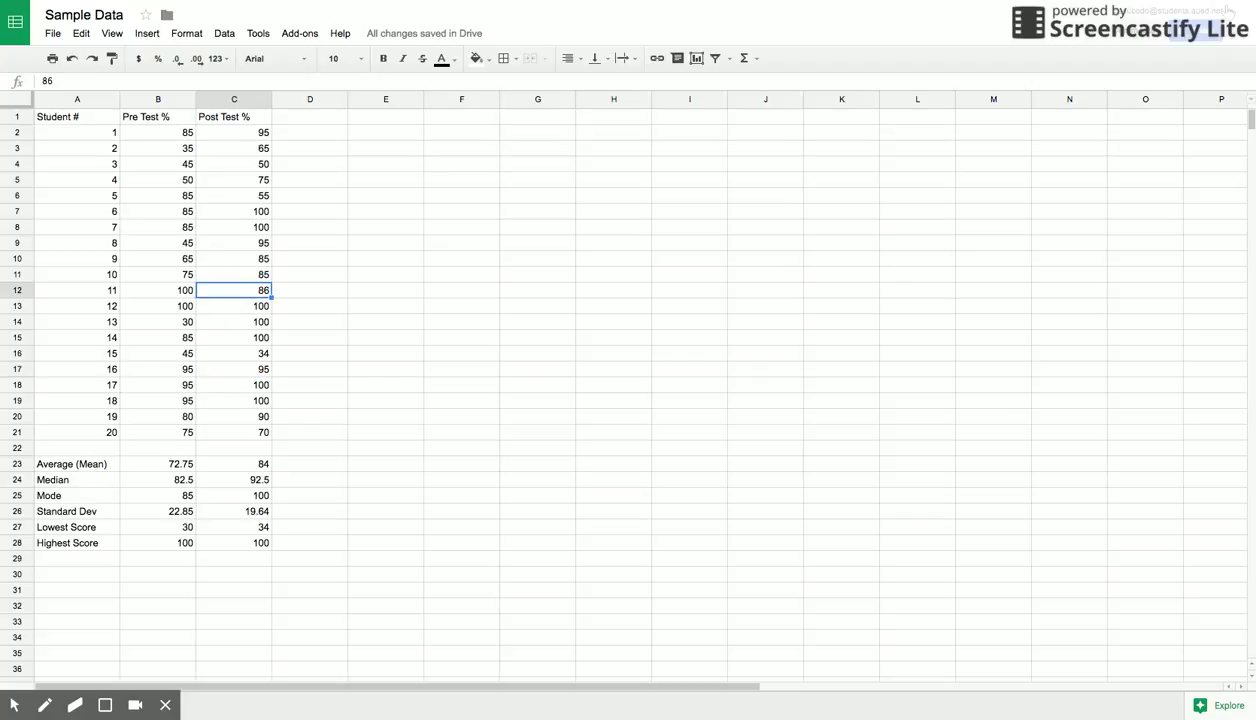